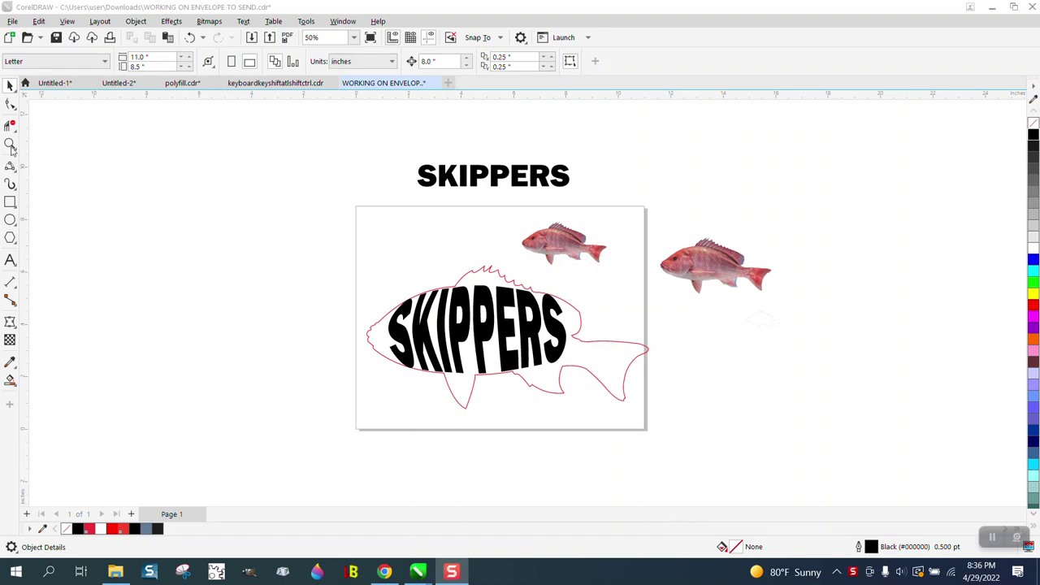
Zoom in on the fish and delete the enveloped SKIPPERS text inside its red outline
{"action": "left_click", "coordinate": [11, 145]}
{"action": "left_click_drag", "start_coordinate": [339, 247], "coordinate": [746, 410]}
{"action": "scroll", "coordinate": [259, 237], "scroll_direction": "down", "scroll_amount": 1}
{"action": "left_click", "coordinate": [11, 85]}
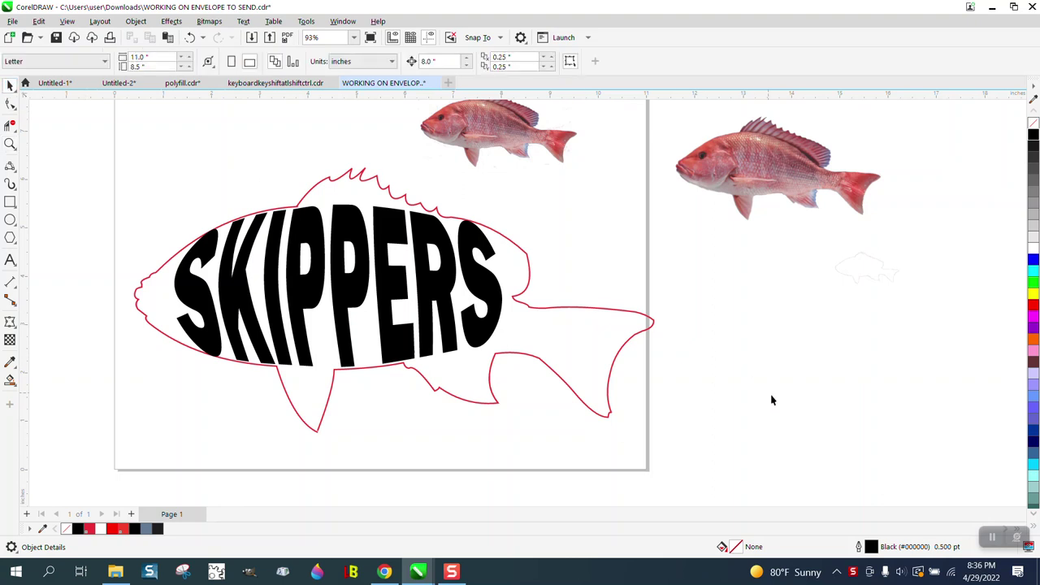
{"action": "scroll", "coordinate": [788, 412], "scroll_direction": "down", "scroll_amount": 1}
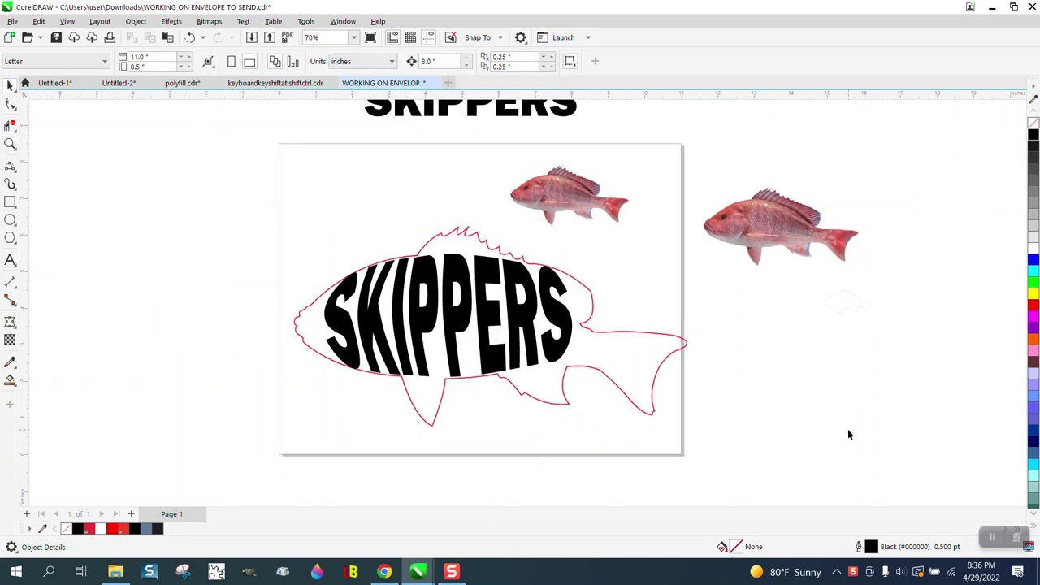
{"action": "left_click", "coordinate": [562, 324]}
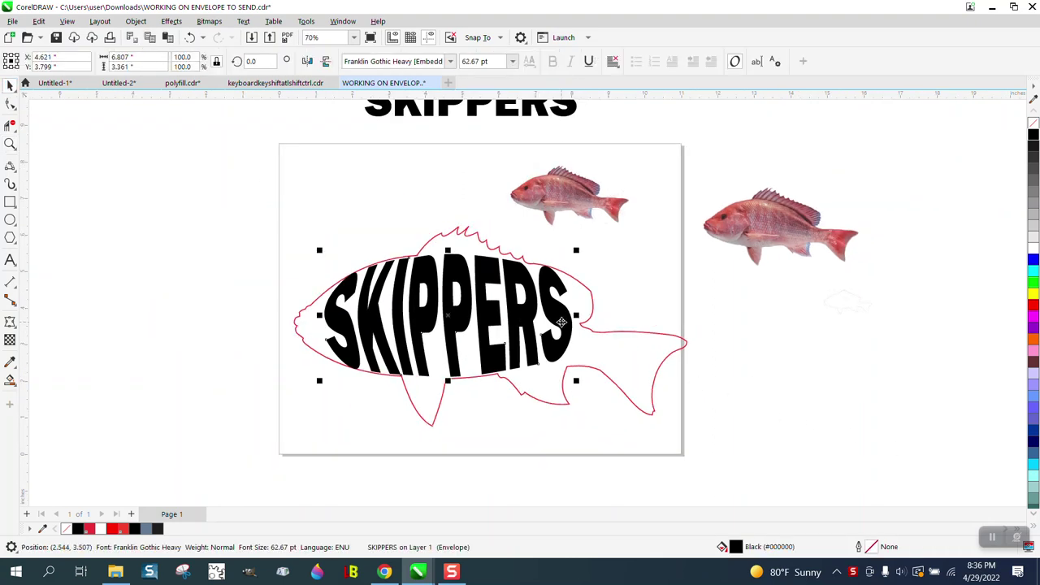
{"action": "key", "text": "Delete"}
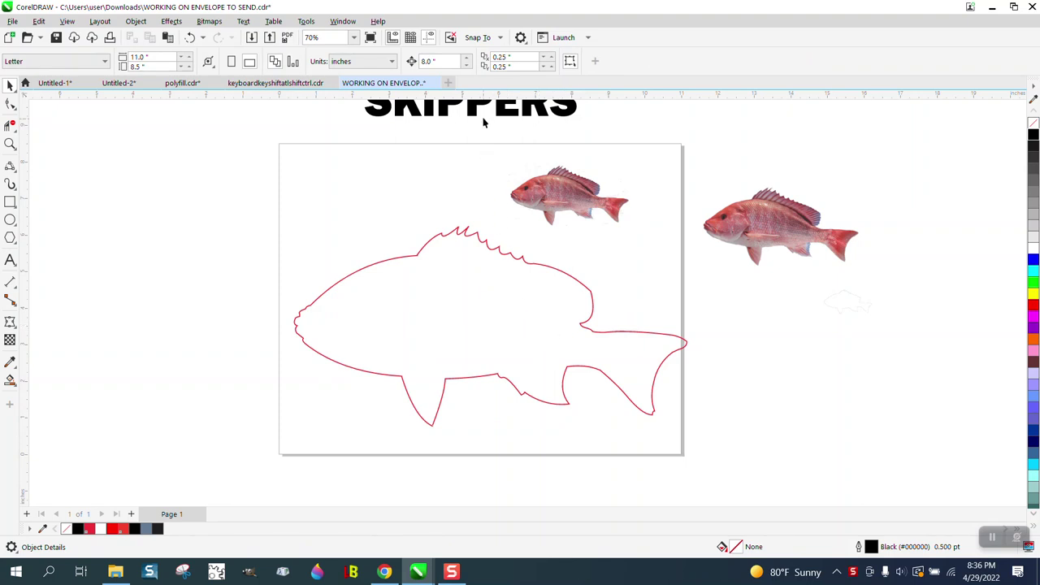
Drag the SKIPPERS heading to the page's upper left, zoom on the dorsal fin, and show the curve-tool flyout
{"action": "left_click_drag", "start_coordinate": [478, 114], "coordinate": [334, 197]}
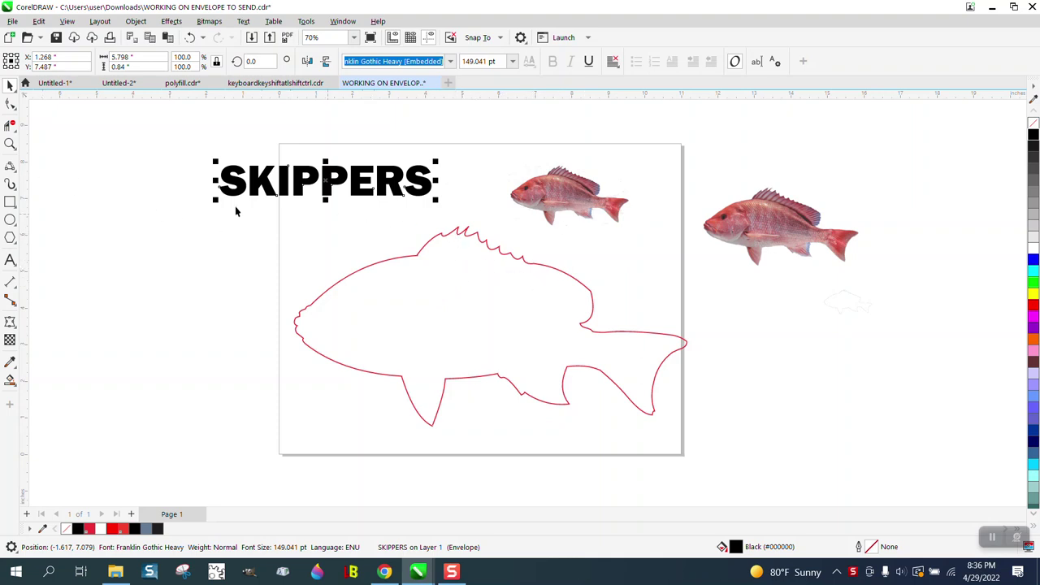
{"action": "left_click", "coordinate": [10, 144]}
{"action": "left_click_drag", "start_coordinate": [460, 216], "coordinate": [523, 258]}
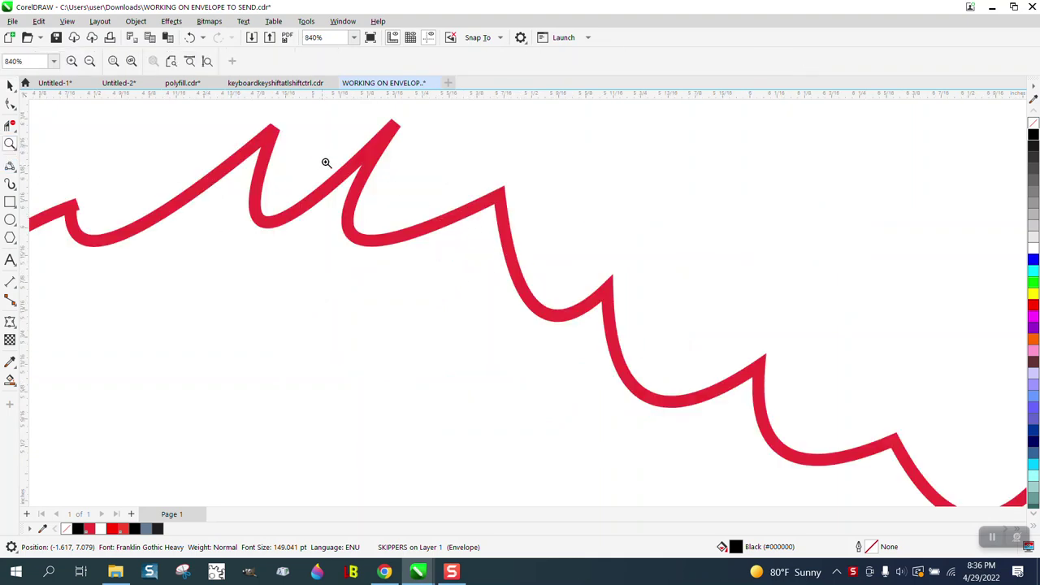
{"action": "scroll", "coordinate": [422, 219], "scroll_direction": "down", "scroll_amount": 10}
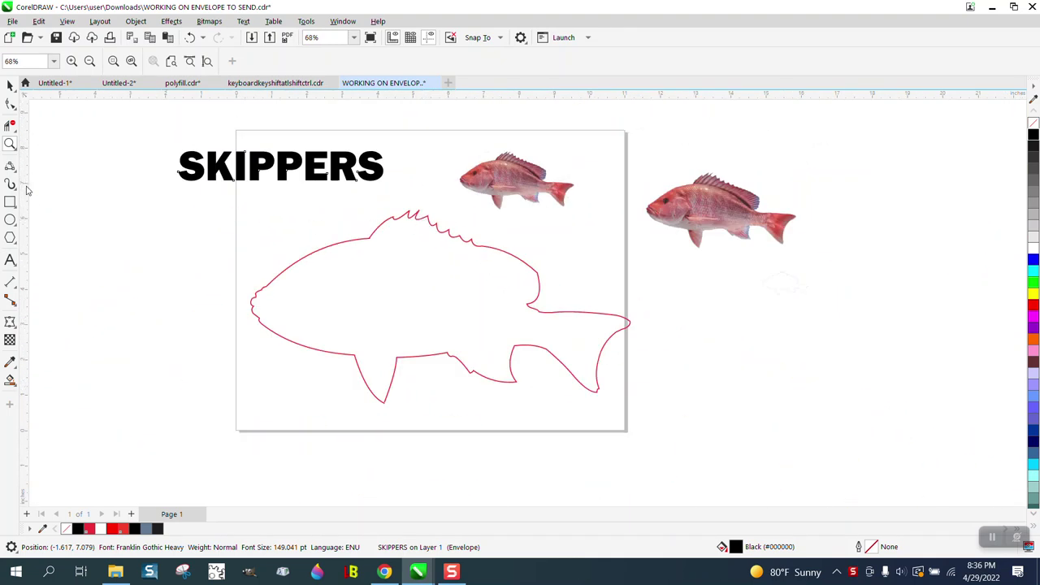
{"action": "left_click", "coordinate": [10, 167]}
{"action": "left_click", "coordinate": [16, 172]}
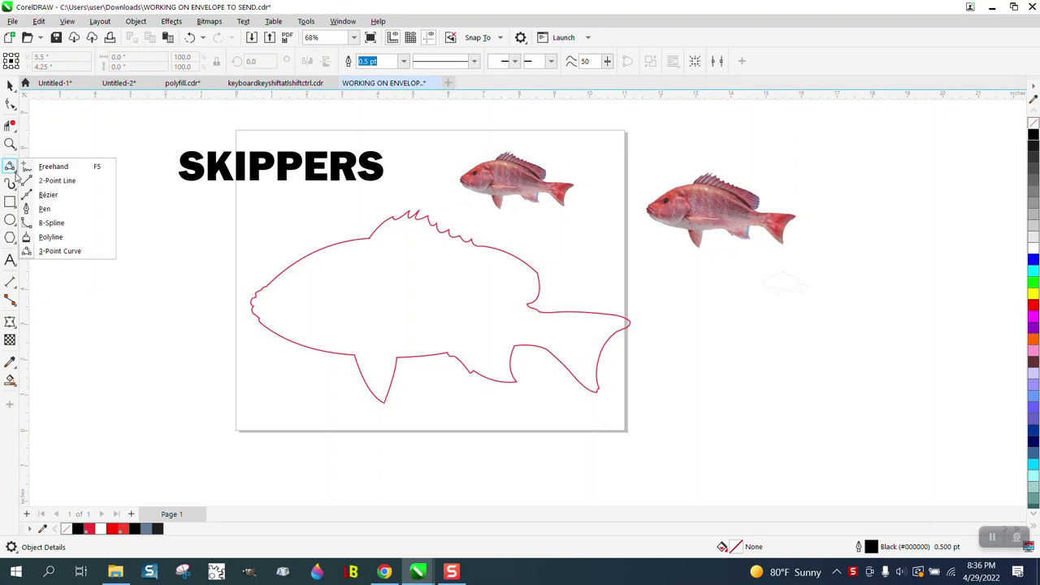
With the 3-Point Curve tool, draw bowed curves along the fish's back and belly
{"action": "left_click", "coordinate": [57, 253]}
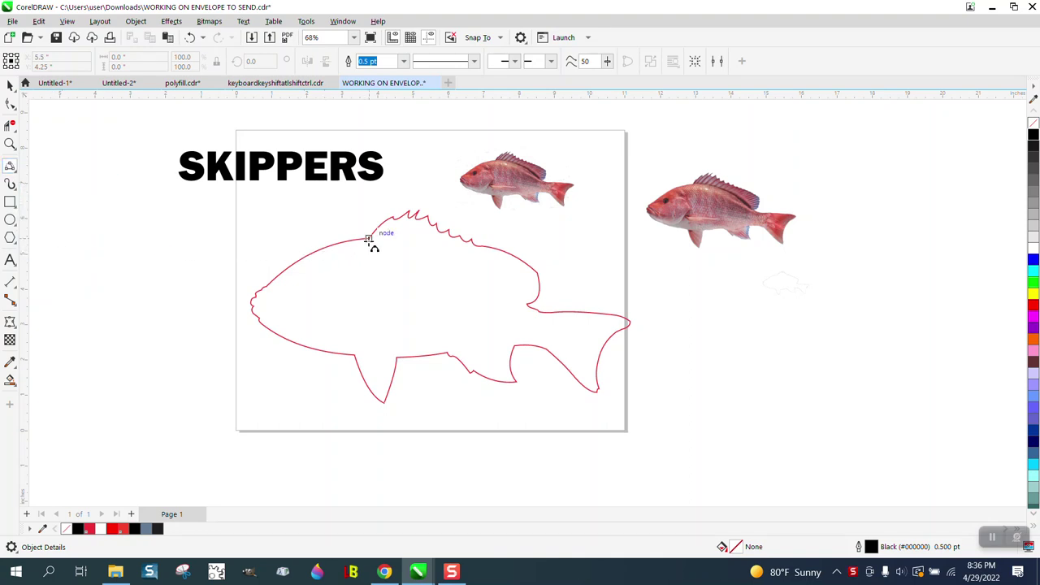
{"action": "left_click_drag", "start_coordinate": [370, 239], "coordinate": [479, 245]}
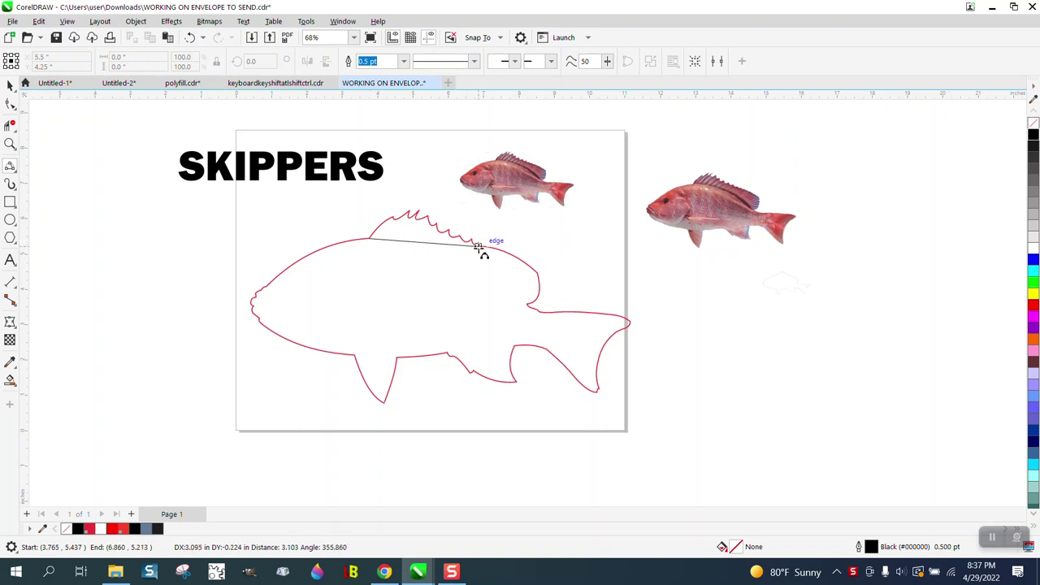
{"action": "left_click", "coordinate": [423, 239]}
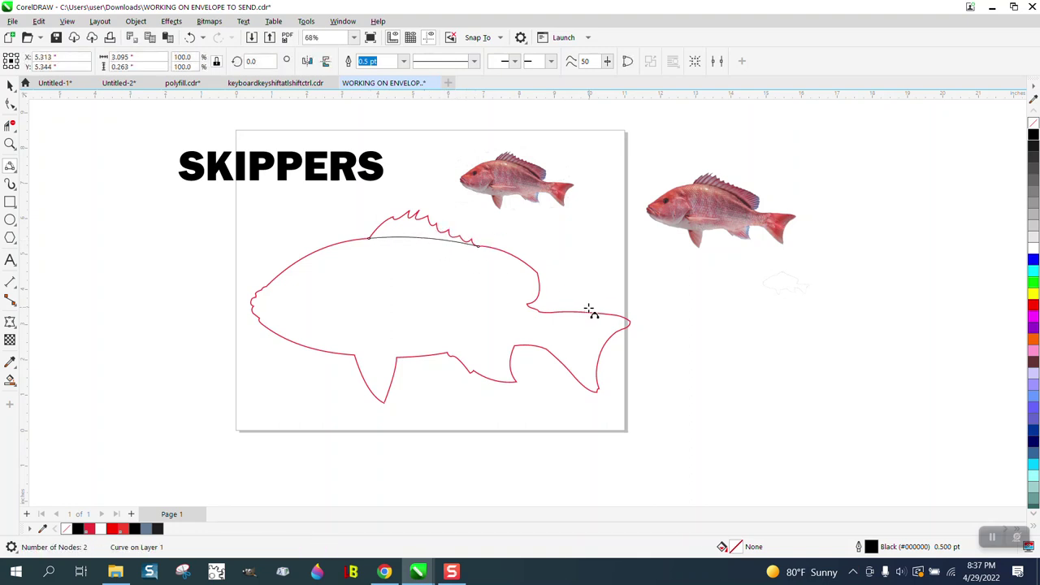
{"action": "left_click_drag", "start_coordinate": [357, 355], "coordinate": [397, 356]}
{"action": "left_click", "coordinate": [374, 359]}
{"action": "left_click_drag", "start_coordinate": [447, 354], "coordinate": [515, 347]}
{"action": "left_click", "coordinate": [511, 352]}
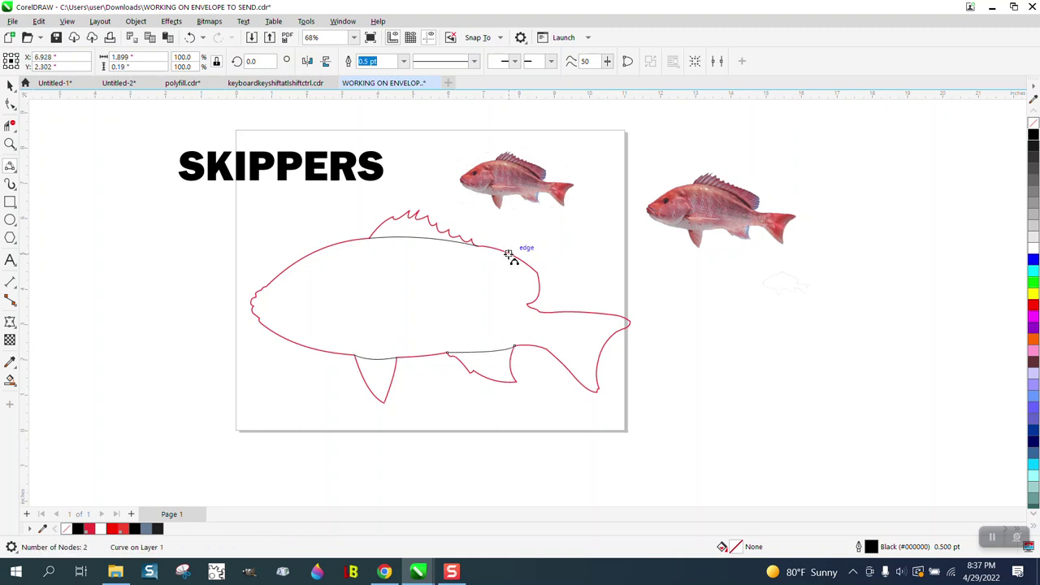
Close the oval with bowed curves at the tail base and behind the head
{"action": "left_click_drag", "start_coordinate": [508, 253], "coordinate": [507, 350]}
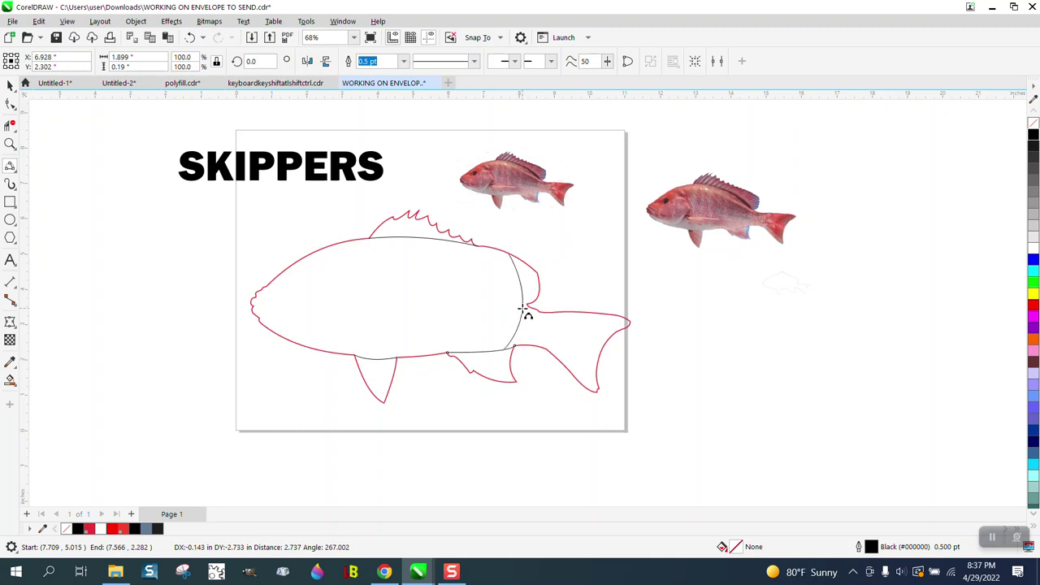
{"action": "left_click", "coordinate": [522, 312]}
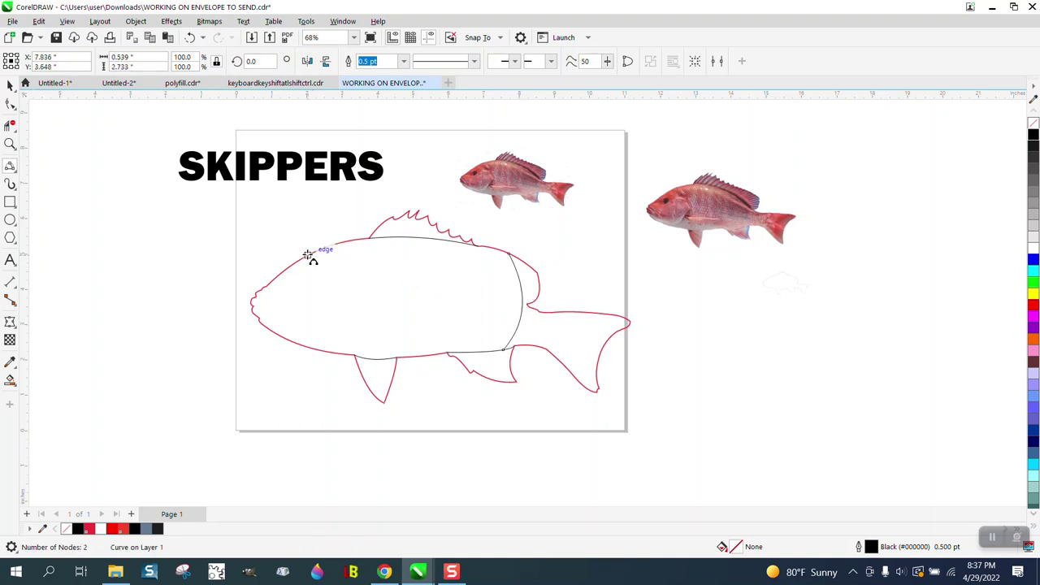
{"action": "left_click_drag", "start_coordinate": [306, 256], "coordinate": [290, 341]}
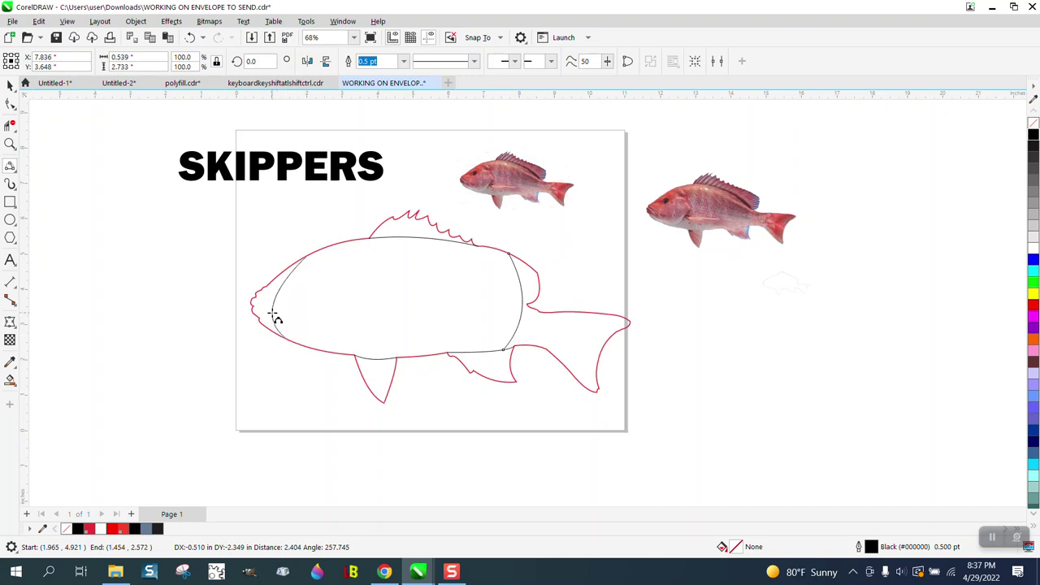
{"action": "left_click", "coordinate": [273, 316]}
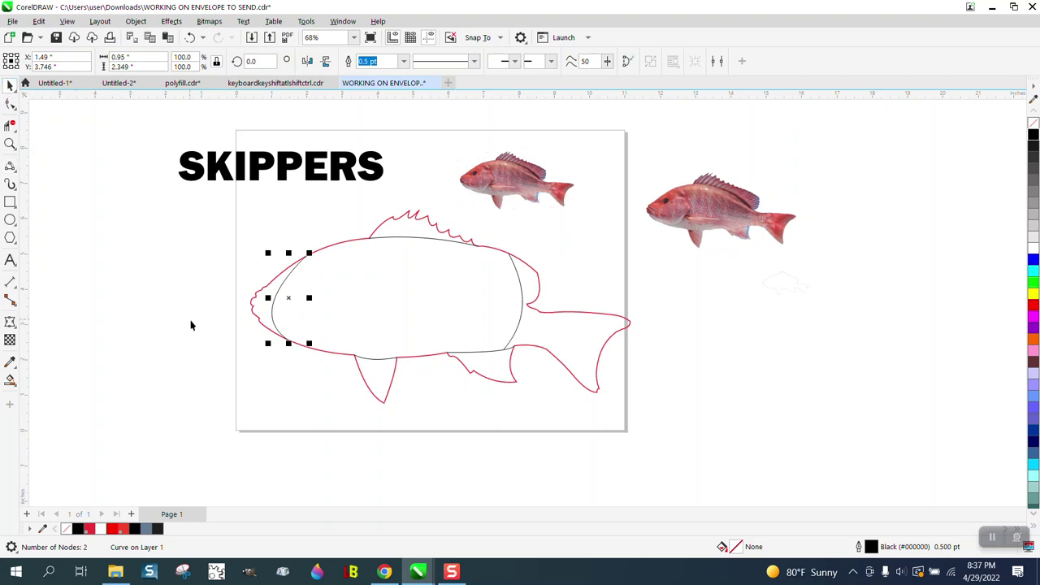
{"action": "left_click", "coordinate": [10, 86]}
{"action": "scroll", "coordinate": [192, 326], "scroll_direction": "down", "scroll_amount": 1}
Smart Fill the enclosed body area black and drag the shape left of the fish
{"action": "left_click", "coordinate": [402, 141]}
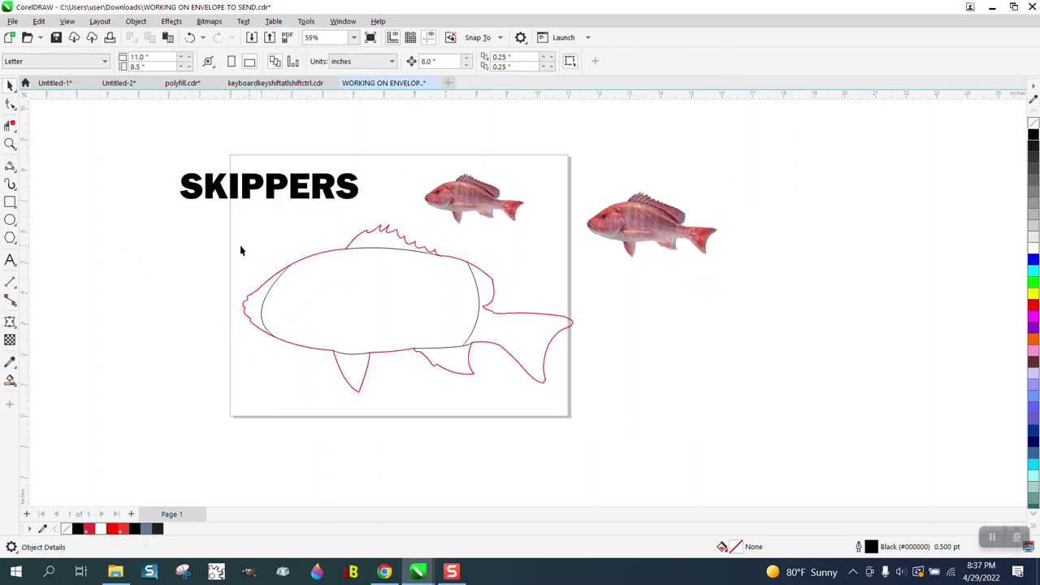
{"action": "left_click", "coordinate": [10, 380]}
{"action": "left_click", "coordinate": [355, 320]}
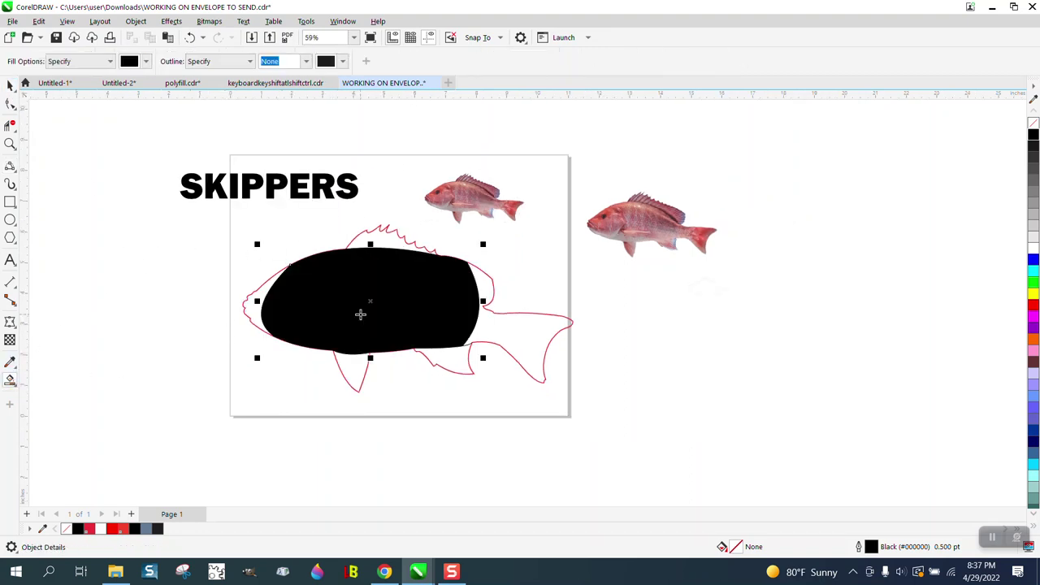
{"action": "left_click_drag", "start_coordinate": [366, 314], "coordinate": [120, 314]}
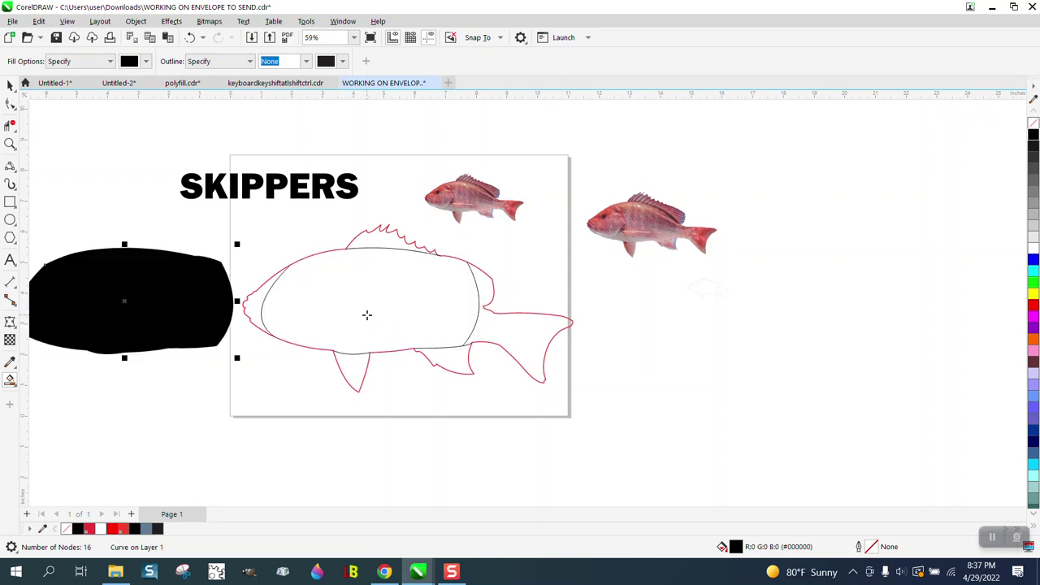
{"action": "scroll", "coordinate": [524, 372], "scroll_direction": "down", "scroll_amount": 1}
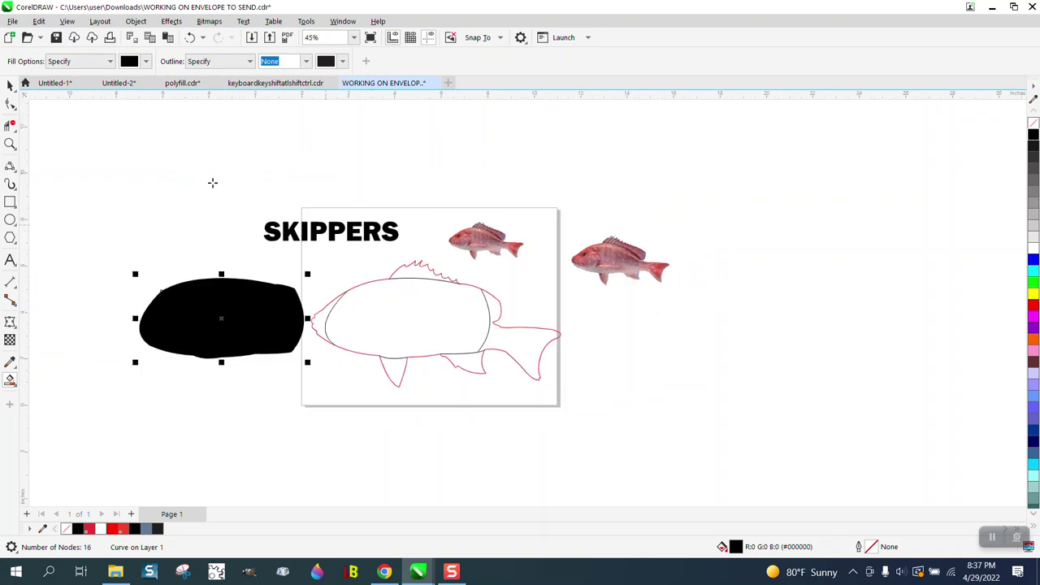
Select the red fish outline and nudge it 8 inches to the right
{"action": "left_click", "coordinate": [10, 85]}
{"action": "left_click", "coordinate": [432, 202]}
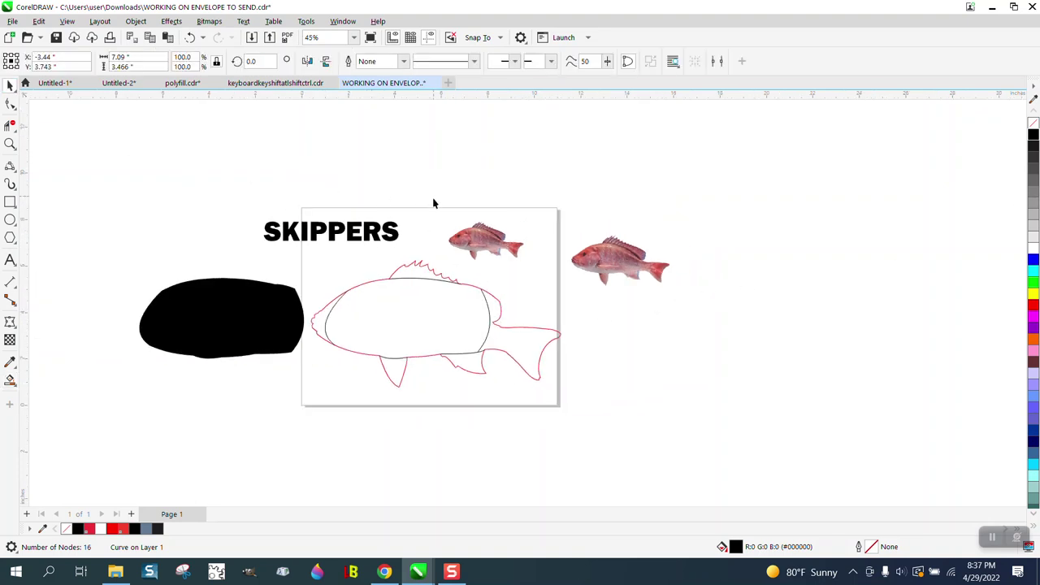
{"action": "left_click", "coordinate": [426, 282]}
{"action": "left_click", "coordinate": [426, 280]}
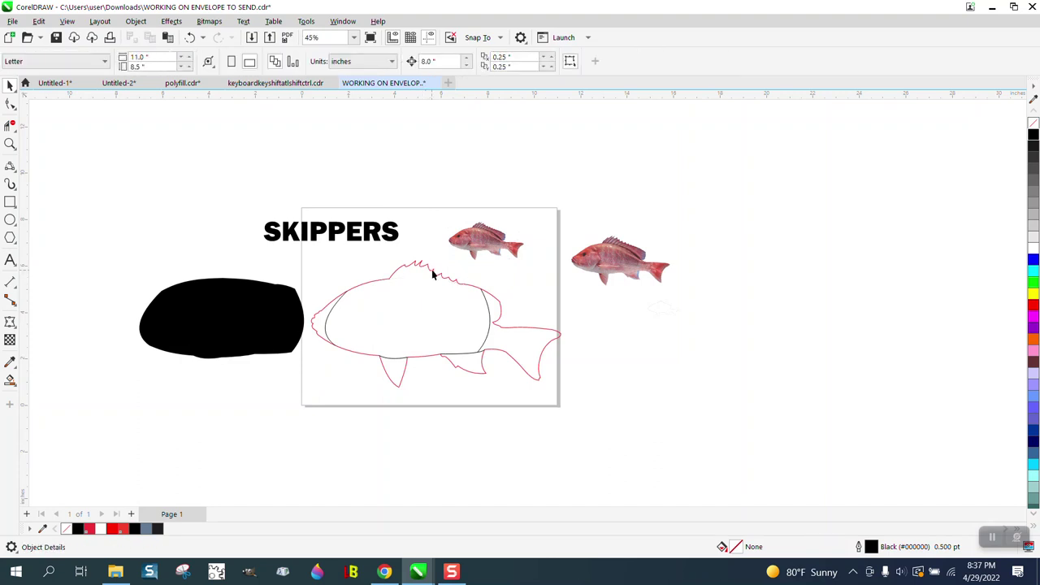
{"action": "left_click", "coordinate": [433, 272]}
{"action": "key", "text": "Right"}
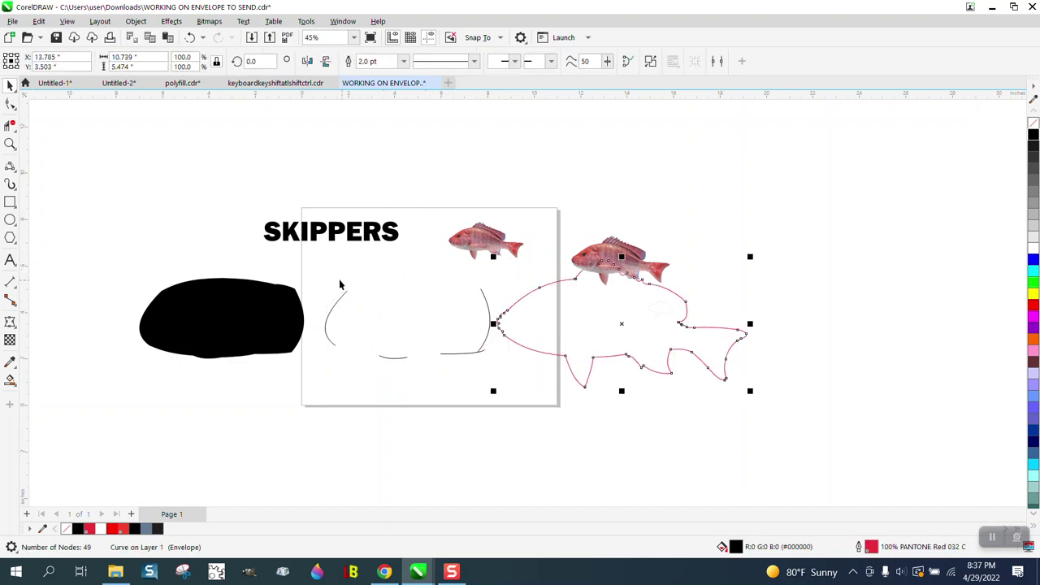
Delete the leftover helper curves, bring the fish outline back, and select the black oval
{"action": "left_click_drag", "start_coordinate": [314, 258], "coordinate": [496, 381]}
{"action": "key", "text": "Delete"}
{"action": "left_click", "coordinate": [574, 355]}
{"action": "key", "text": "ctrl+z"}
{"action": "left_click", "coordinate": [298, 290]}
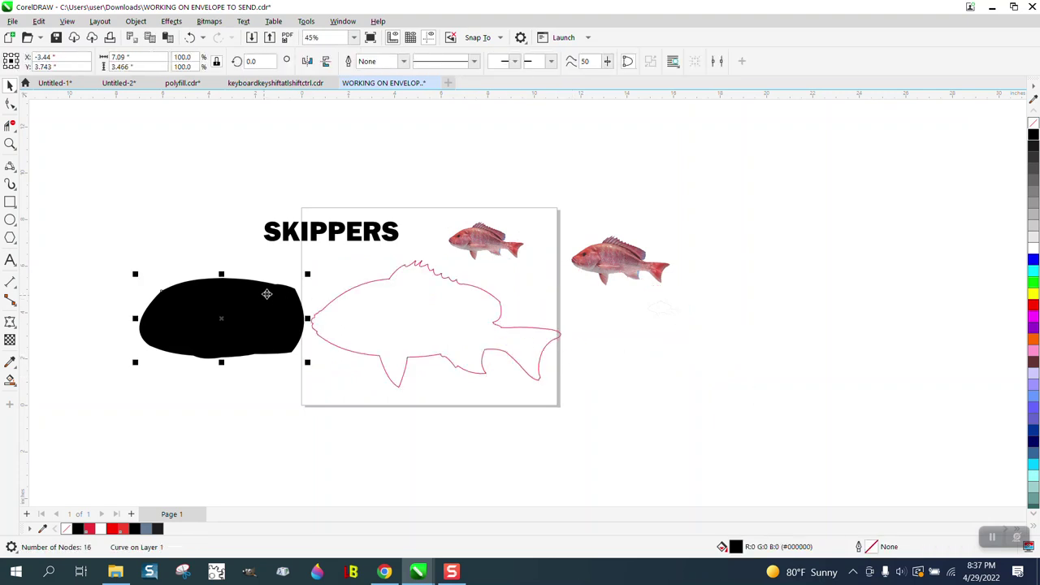
Remove the oval's black fill, give it a red outline, and smooth its top edge
{"action": "left_click", "coordinate": [1032, 123]}
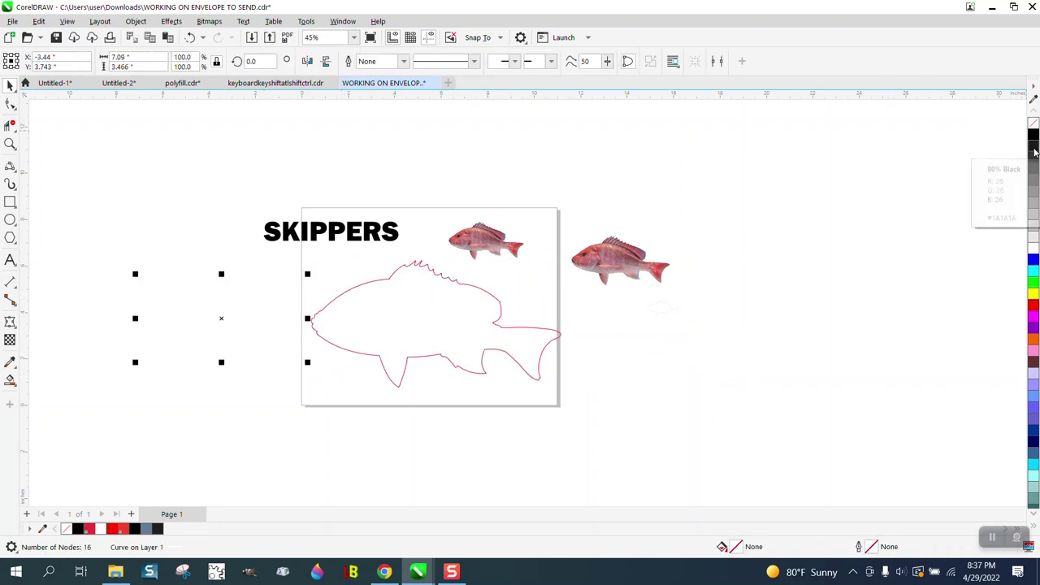
{"action": "right_click", "coordinate": [1032, 304]}
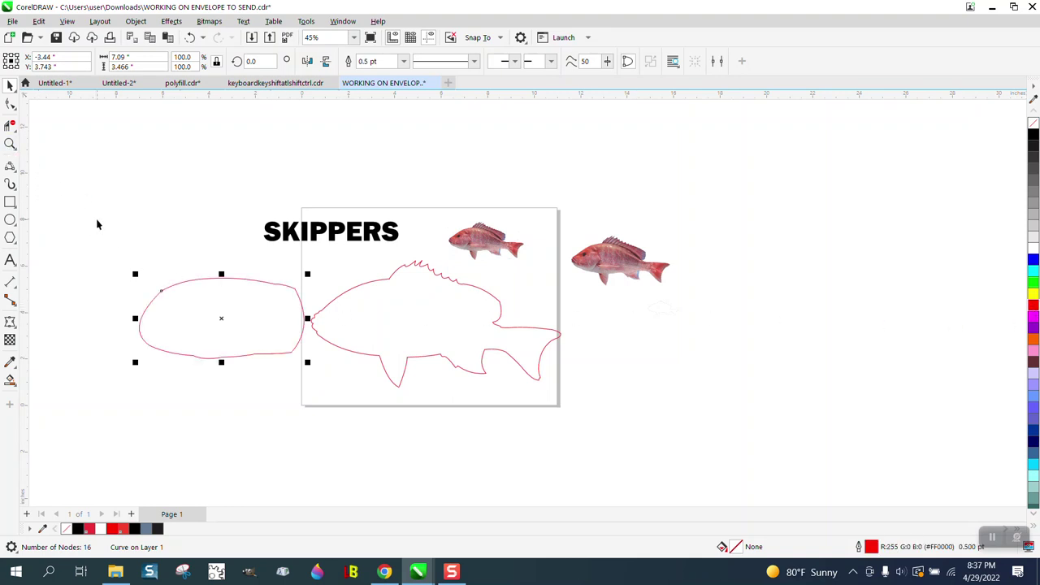
{"action": "left_click_drag", "start_coordinate": [95, 227], "coordinate": [392, 396]}
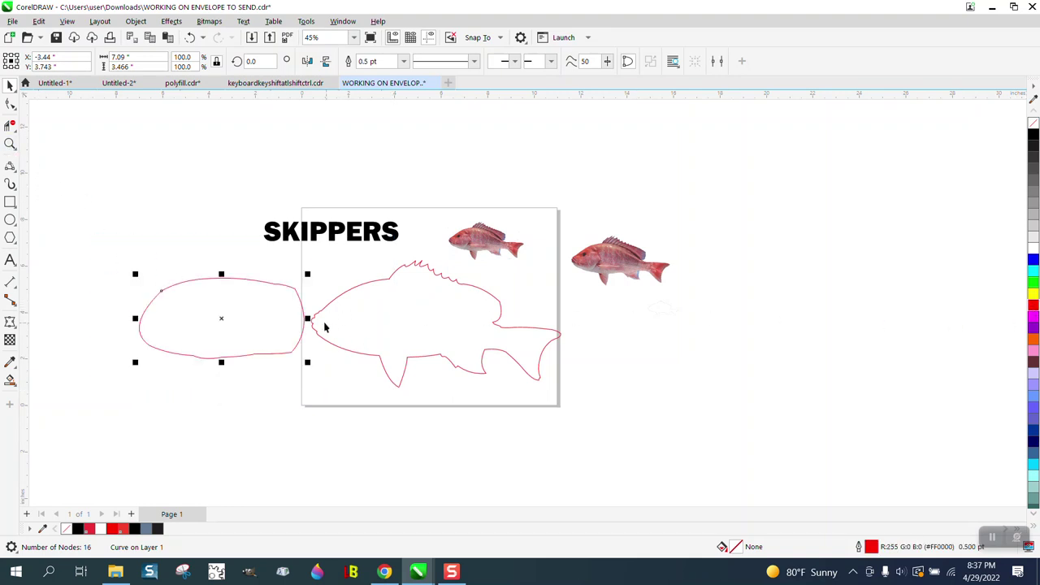
{"action": "left_click", "coordinate": [10, 144]}
{"action": "left_click_drag", "start_coordinate": [258, 274], "coordinate": [336, 318]}
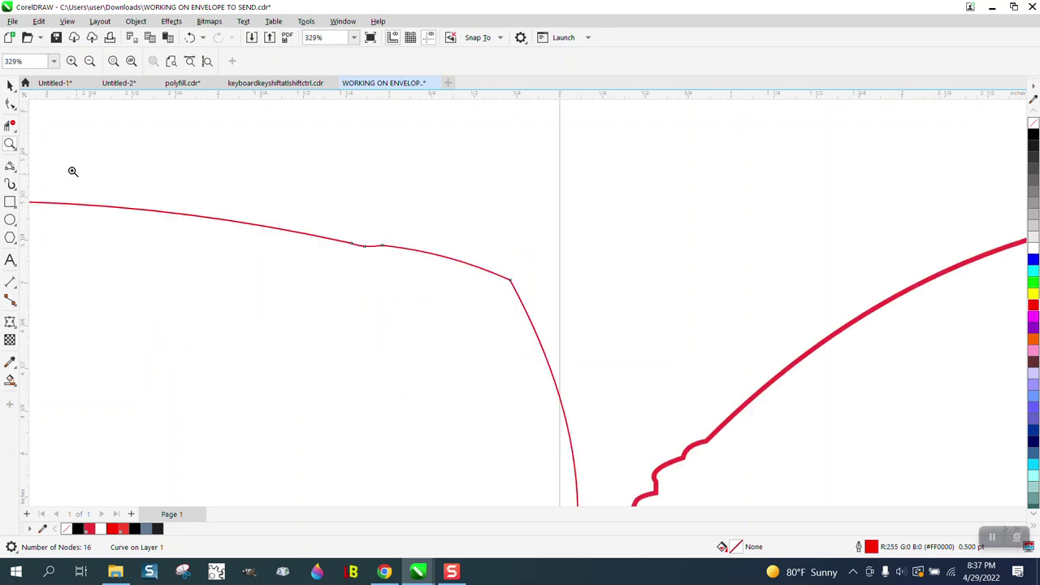
{"action": "left_click", "coordinate": [12, 104]}
{"action": "left_click", "coordinate": [61, 128]}
{"action": "mouse_move", "coordinate": [371, 247]}
{"action": "left_mouse_down"}
{"action": "mouse_move", "coordinate": [329, 244]}
{"action": "mouse_move", "coordinate": [388, 247]}
{"action": "left_mouse_up"}
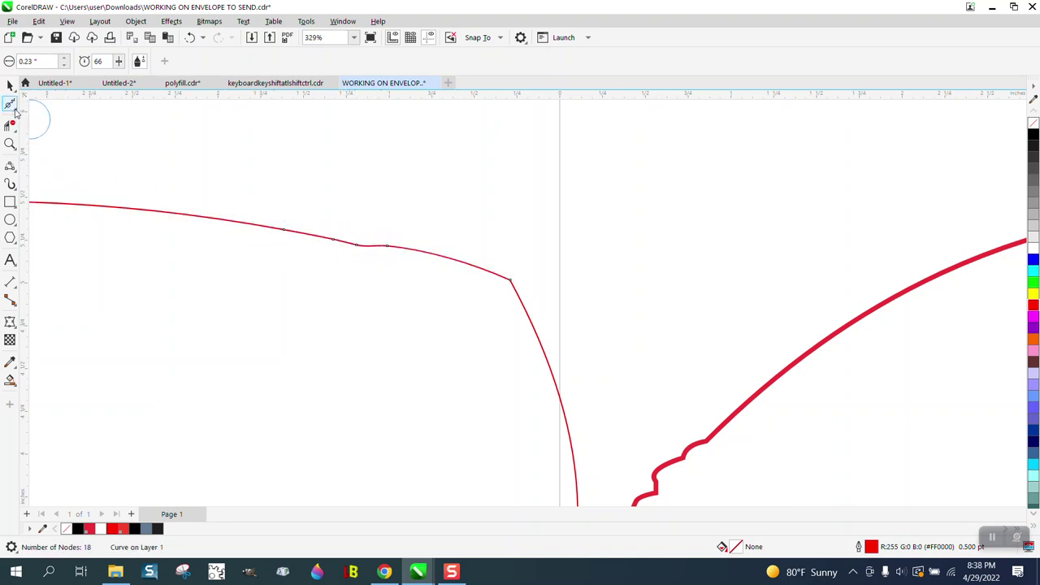
Delete the bump nodes with the Shape tool, leaving a clean 14-node oval
{"action": "left_click", "coordinate": [11, 104]}
{"action": "left_click", "coordinate": [49, 105]}
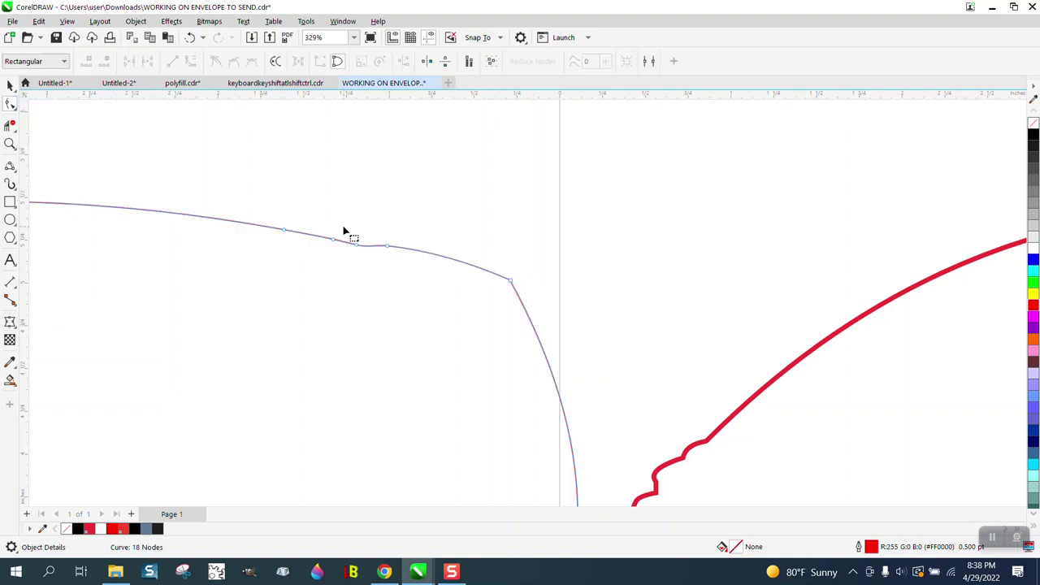
{"action": "left_click_drag", "start_coordinate": [325, 225], "coordinate": [360, 260]}
{"action": "key", "text": "Delete"}
{"action": "left_click", "coordinate": [369, 267]}
{"action": "left_click_drag", "start_coordinate": [251, 208], "coordinate": [429, 269]}
{"action": "key", "text": "Delete"}
{"action": "scroll", "coordinate": [484, 285], "scroll_direction": "down", "scroll_amount": 4}
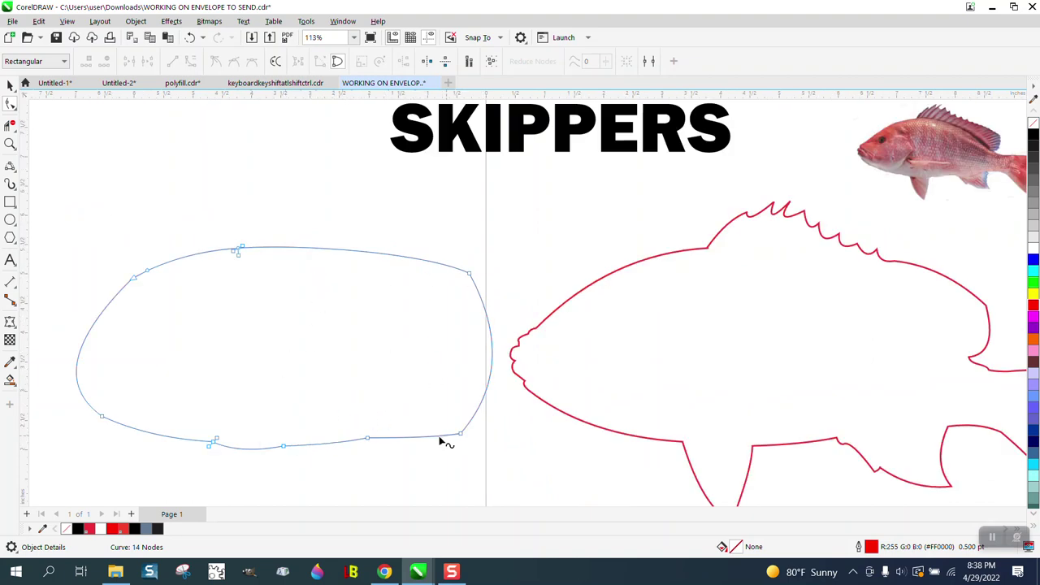
{"action": "left_click", "coordinate": [9, 85]}
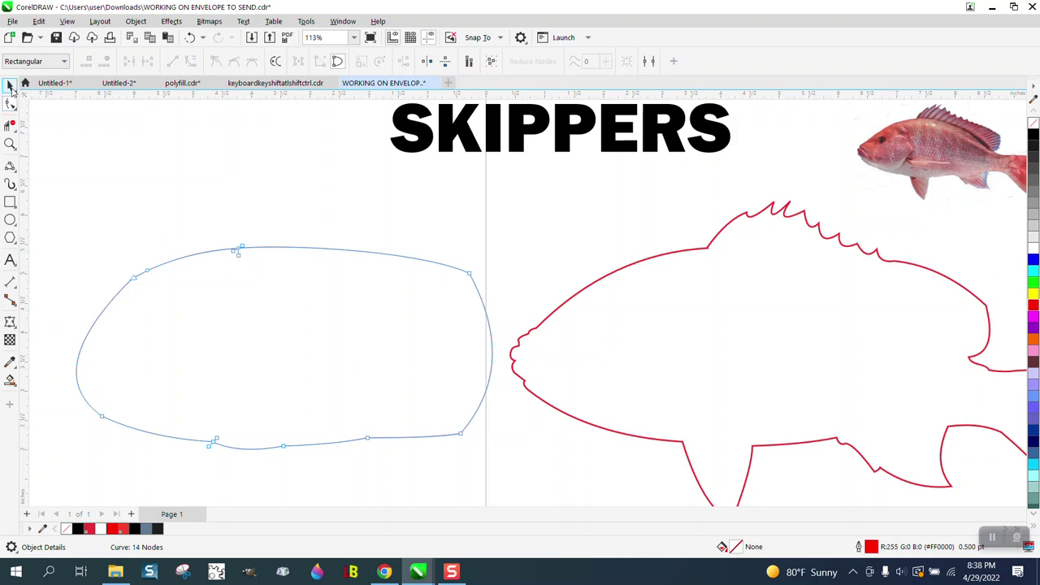
Apply a 0.12-inch contour to the oval, then undo it
{"action": "left_click", "coordinate": [171, 22]}
{"action": "left_click", "coordinate": [193, 313]}
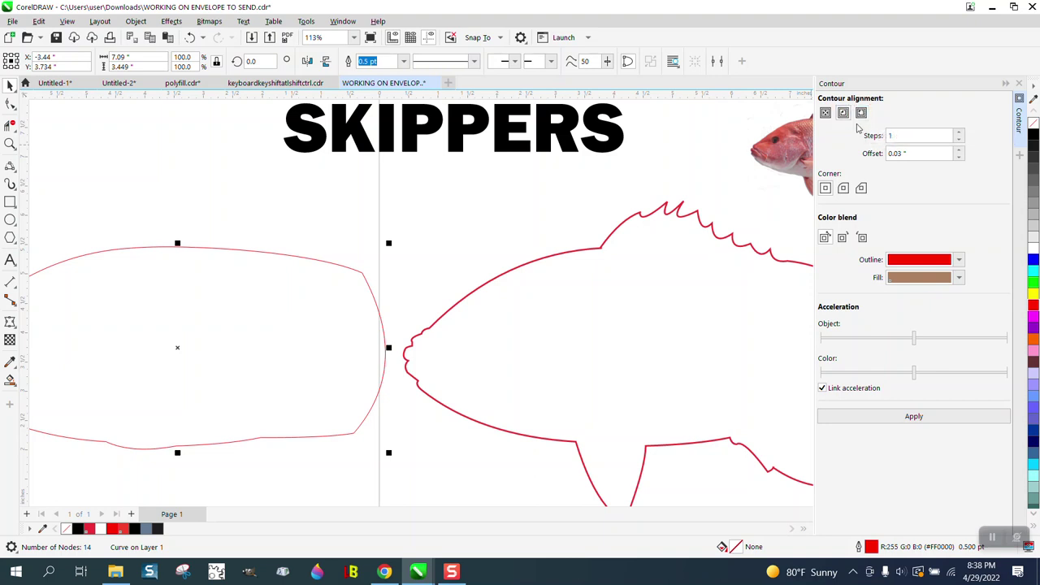
{"action": "left_click", "coordinate": [918, 154]}
{"action": "left_click_drag", "start_coordinate": [917, 153], "coordinate": [873, 158]}
{"action": "key", "text": "BackSpace"}
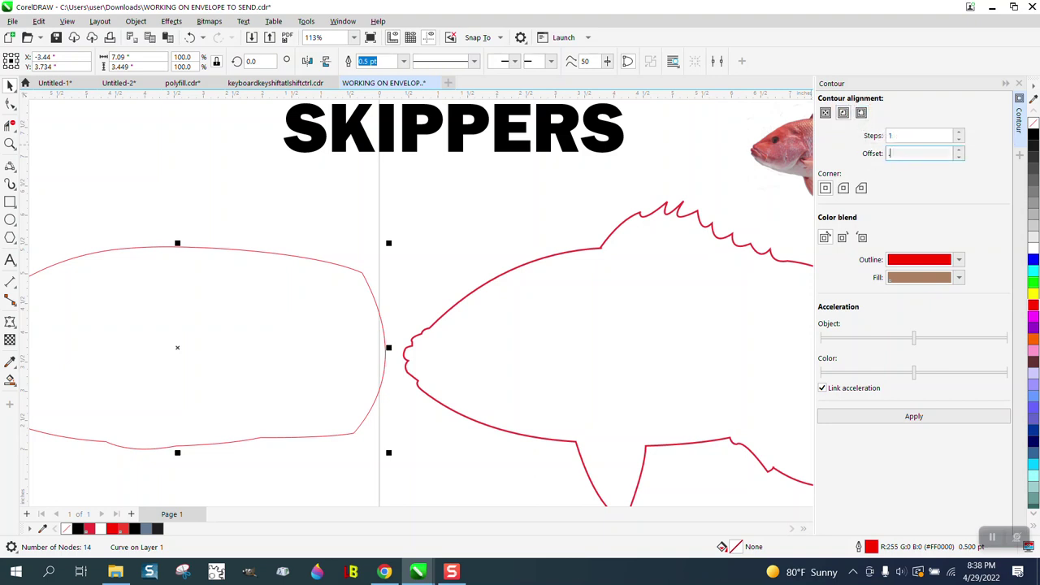
{"action": "type", "text": ".12"}
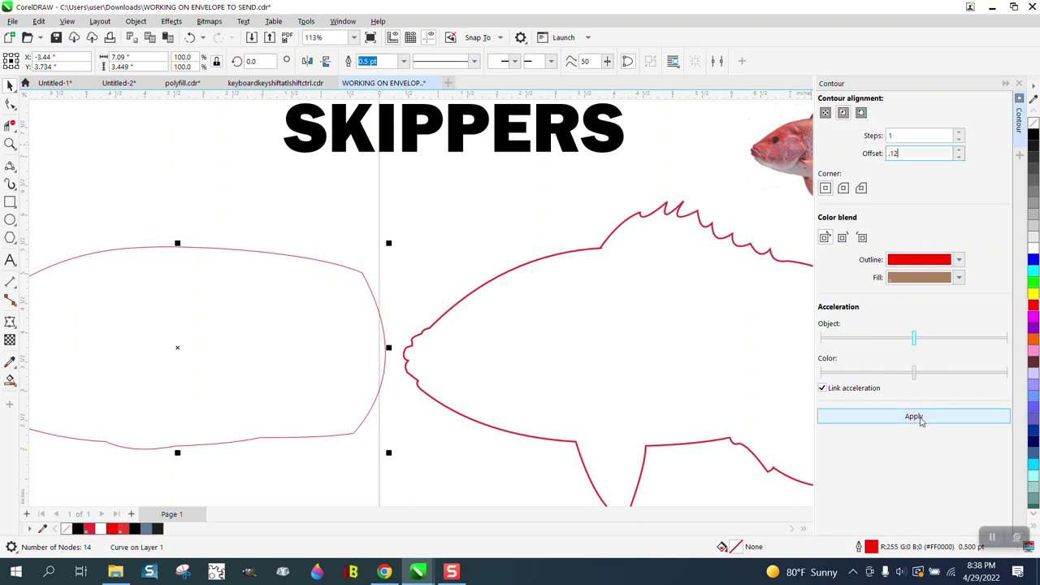
{"action": "left_click", "coordinate": [914, 416]}
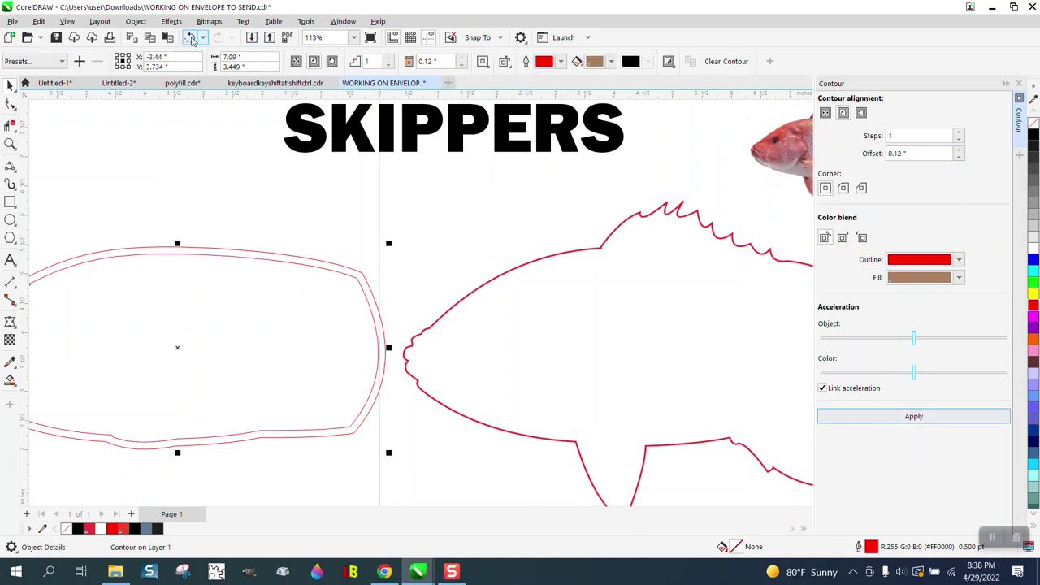
{"action": "left_click", "coordinate": [190, 38]}
Apply a 0.09-inch contour instead and break the contour apart from the oval
{"action": "left_click_drag", "start_coordinate": [917, 152], "coordinate": [865, 160]}
{"action": "key", "text": "BackSpace"}
{"action": "type", "text": ".09"}
{"action": "left_click", "coordinate": [922, 416]}
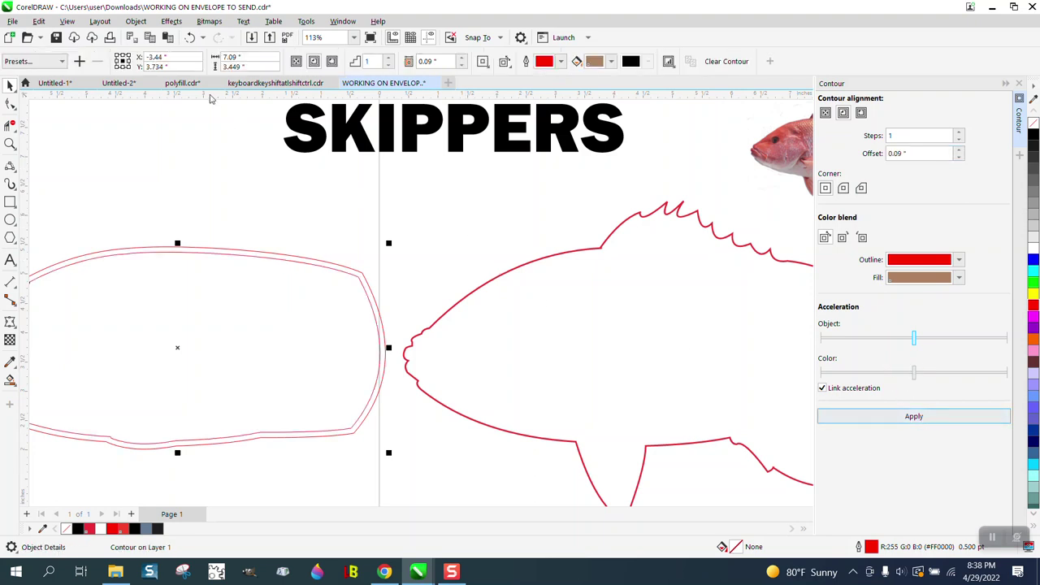
{"action": "left_click", "coordinate": [171, 22]}
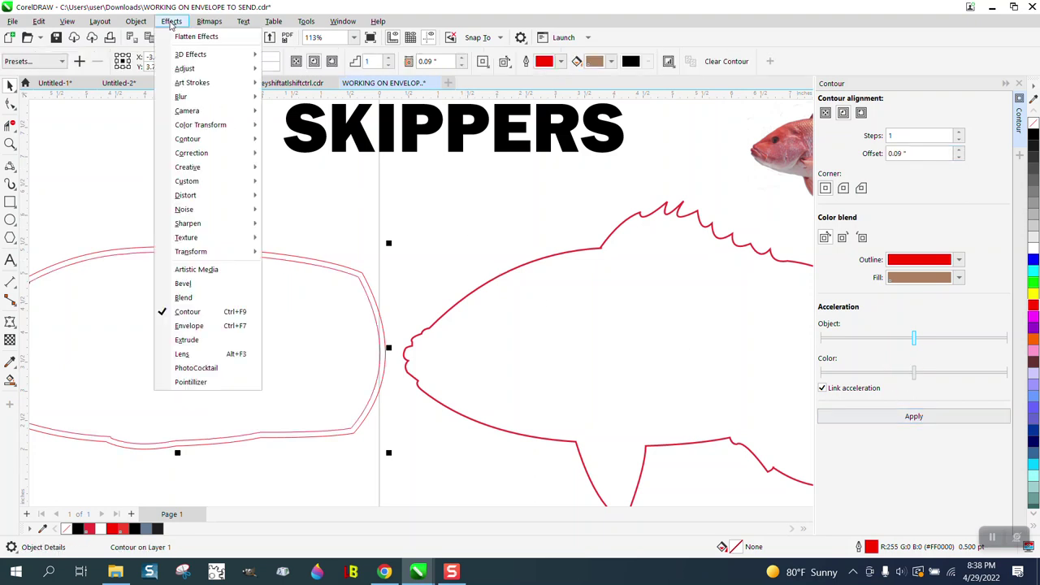
{"action": "left_click", "coordinate": [136, 22]}
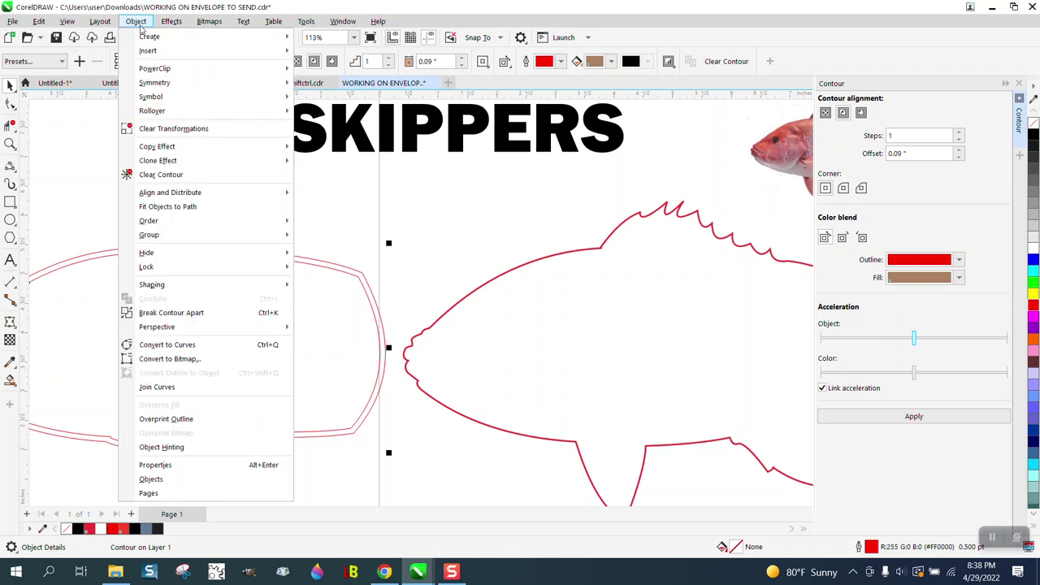
{"action": "left_click", "coordinate": [172, 312]}
{"action": "left_click", "coordinate": [204, 204]}
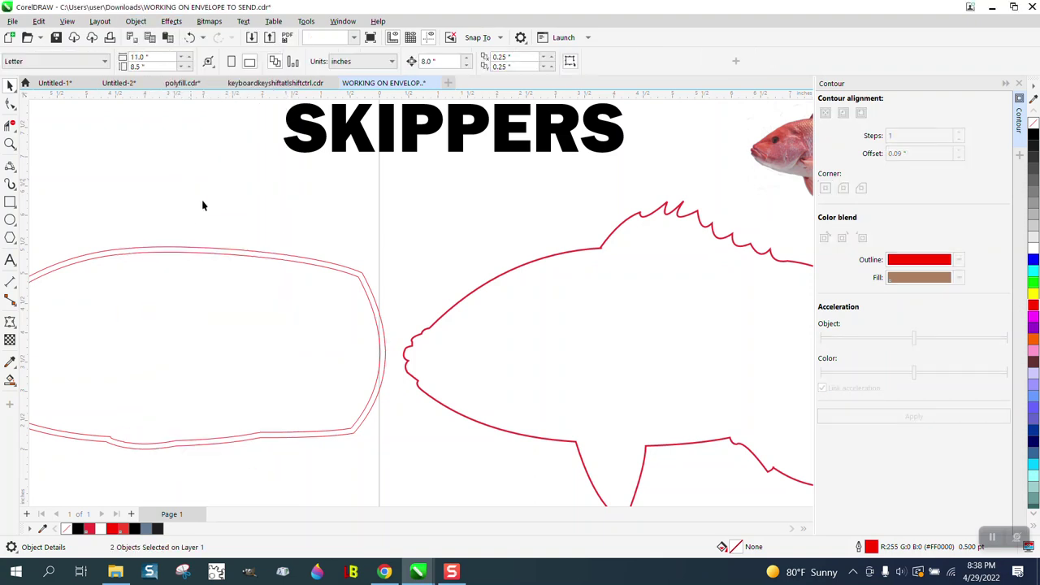
Delete the outer contour curve and move the SKIPPERS text just above the oval
{"action": "left_click", "coordinate": [238, 251]}
{"action": "key", "text": "Delete"}
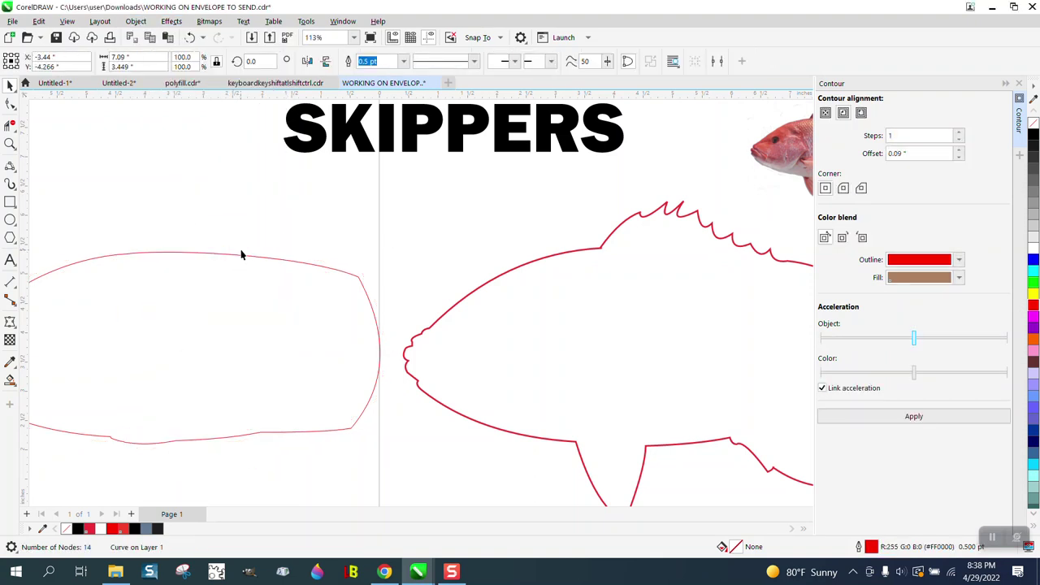
{"action": "scroll", "coordinate": [244, 252], "scroll_direction": "down", "scroll_amount": 1}
{"action": "left_click_drag", "start_coordinate": [340, 175], "coordinate": [230, 191]}
{"action": "left_click", "coordinate": [1019, 84]}
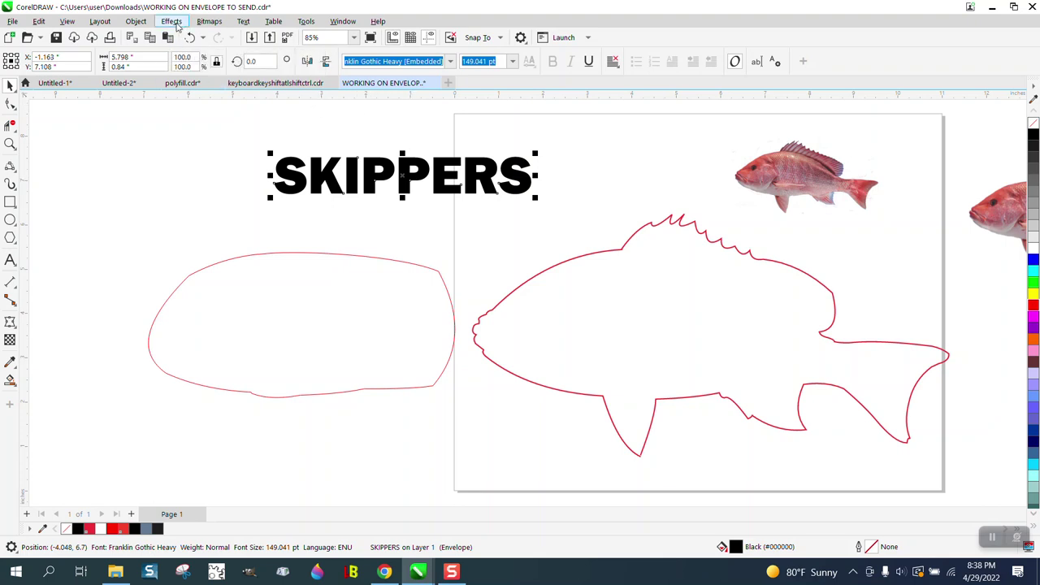
Envelope the SKIPPERS text using the red oval as the envelope shape
{"action": "left_click", "coordinate": [174, 21]}
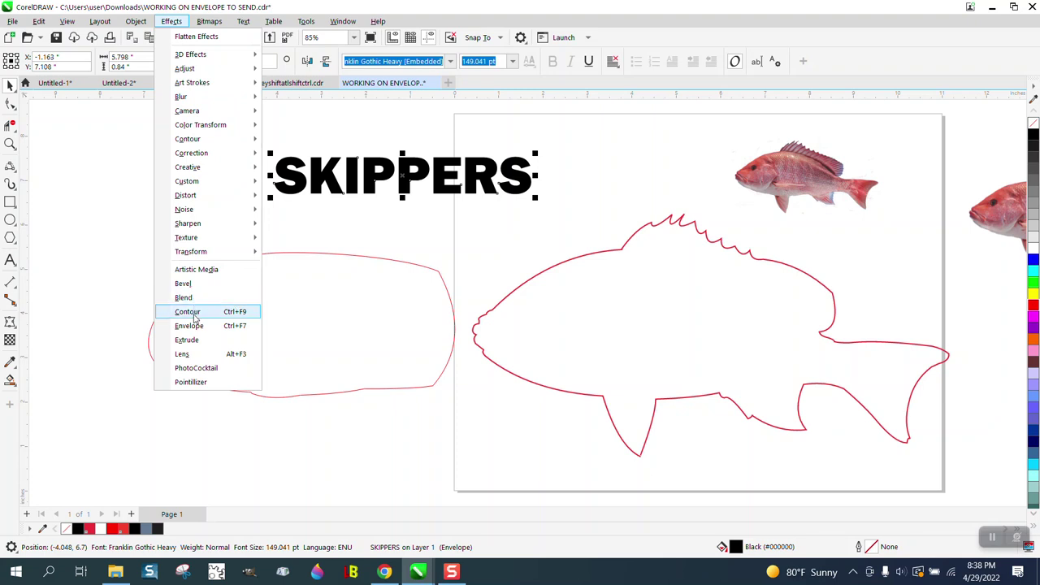
{"action": "left_click", "coordinate": [192, 325]}
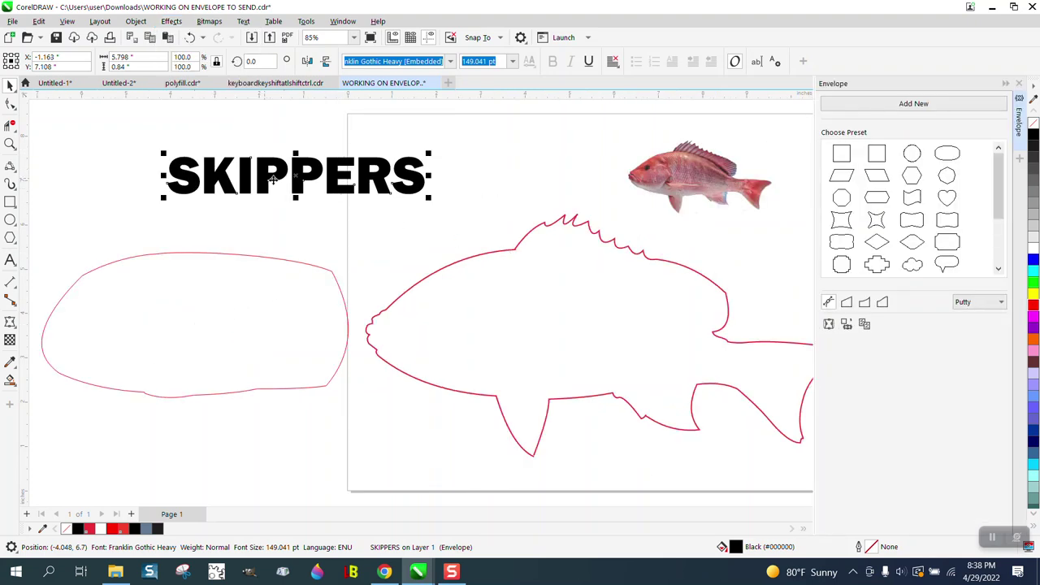
{"action": "left_click", "coordinate": [847, 325]}
{"action": "left_click", "coordinate": [208, 307]}
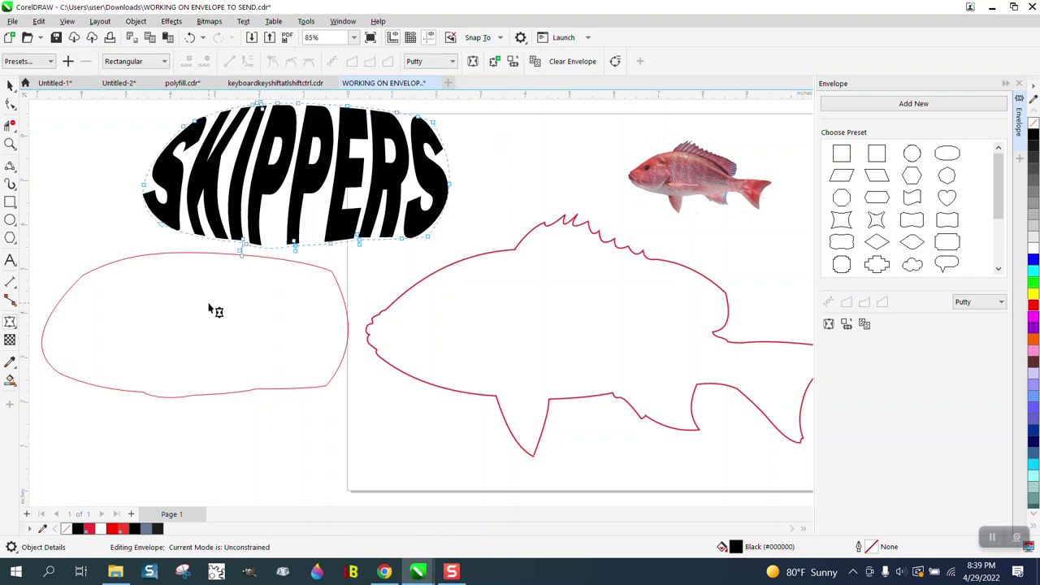
{"action": "left_click", "coordinate": [10, 85]}
{"action": "left_click", "coordinate": [509, 174]}
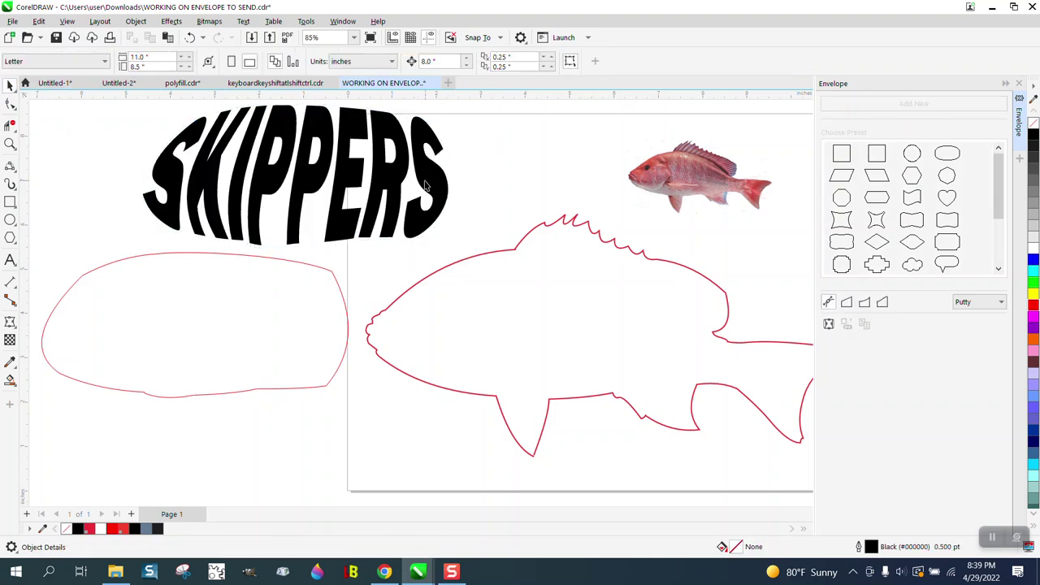
Centre the warped SKIPPERS text on the red oval
{"action": "left_click", "coordinate": [348, 174]}
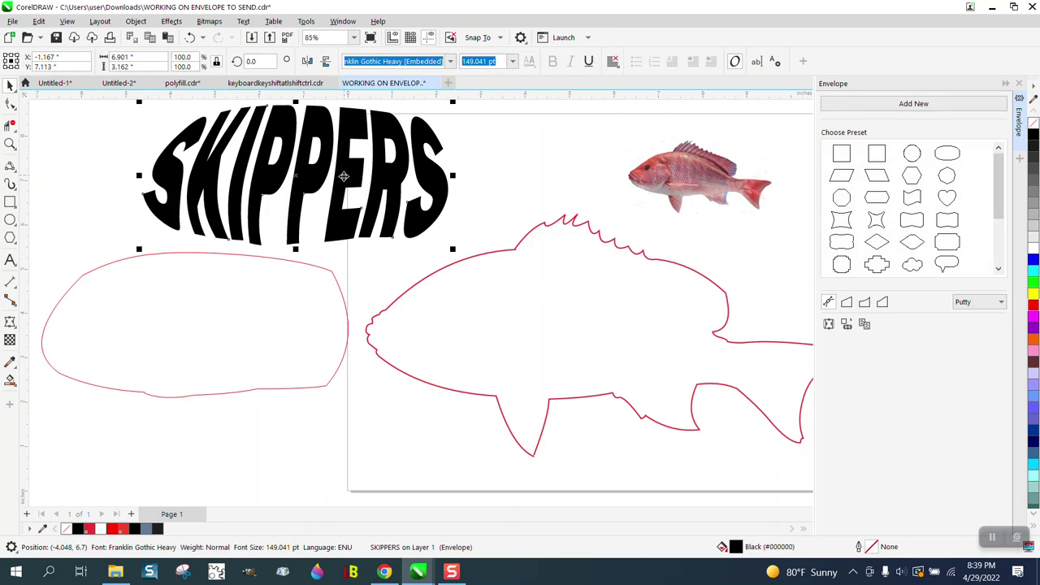
{"action": "left_click", "coordinate": [257, 310], "text": "shift"}
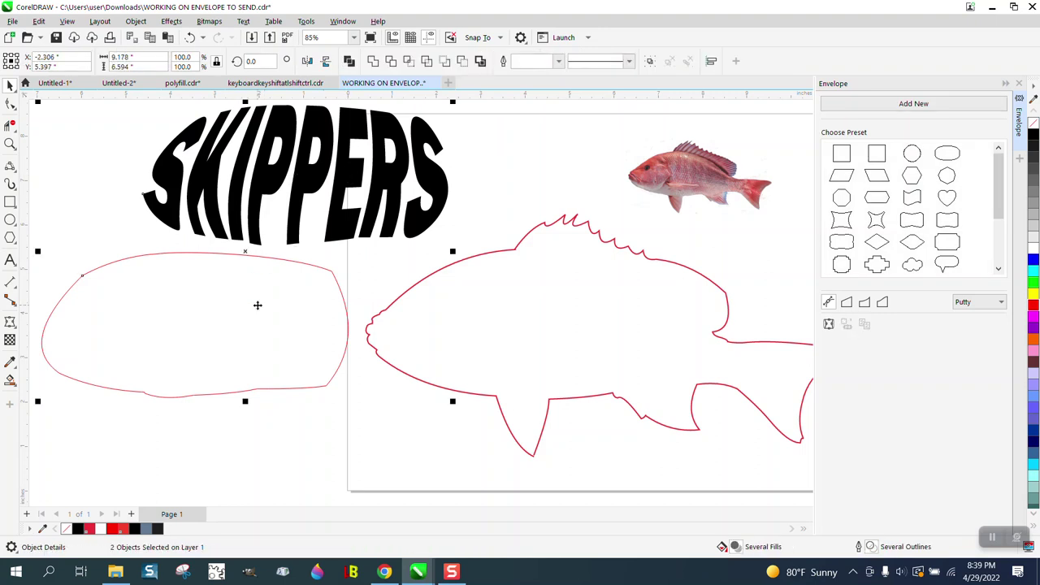
{"action": "key", "text": "ctrl+shift+e"}
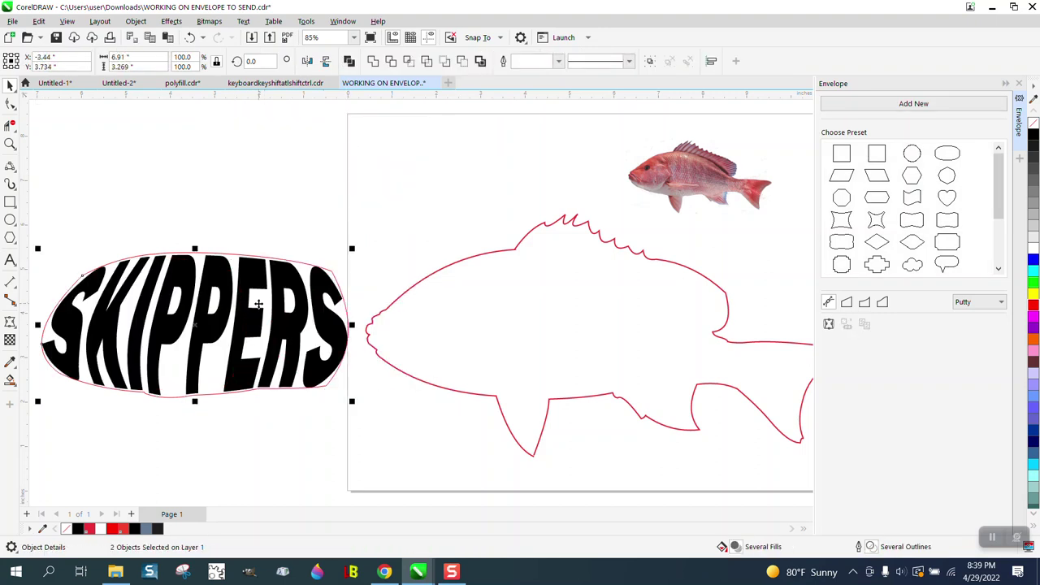
{"action": "left_click", "coordinate": [121, 130]}
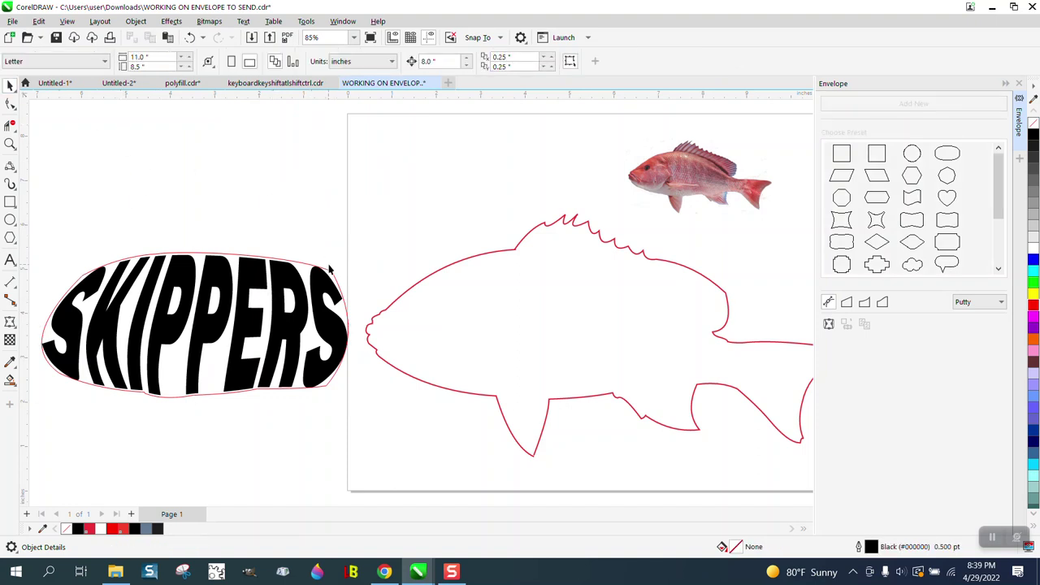
Move the warped SKIPPERS text 8 inches right into the red fish outline
{"action": "left_click", "coordinate": [331, 272]}
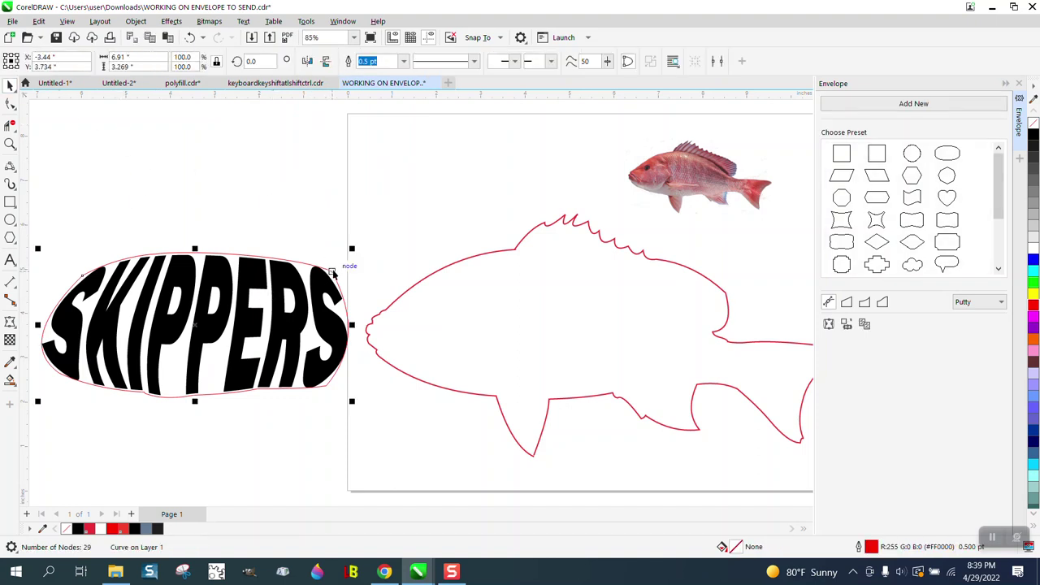
{"action": "left_click", "coordinate": [333, 269]}
{"action": "left_click", "coordinate": [327, 283]}
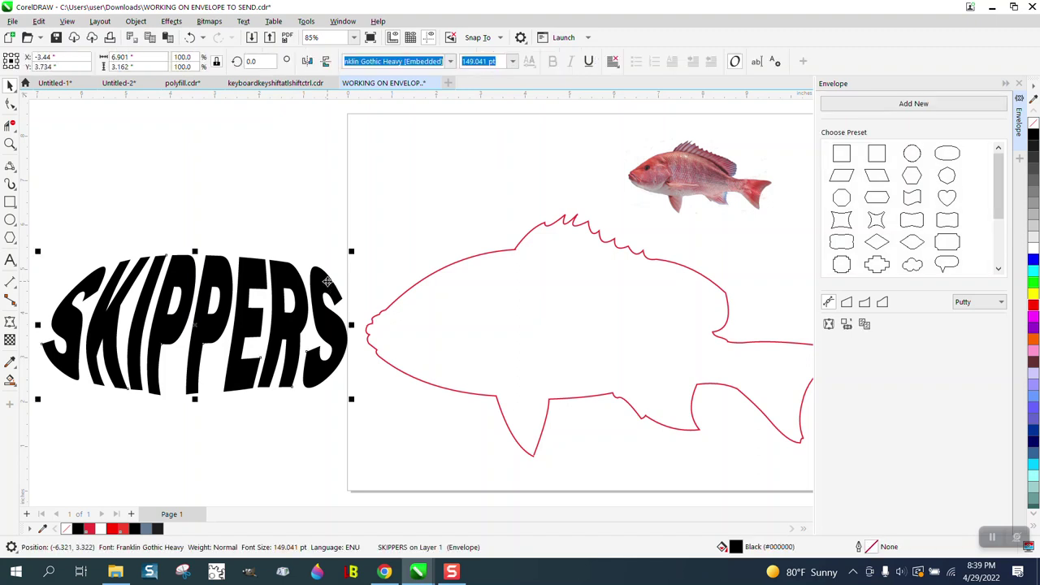
{"action": "key", "text": "ctrl+z"}
{"action": "left_click", "coordinate": [327, 225]}
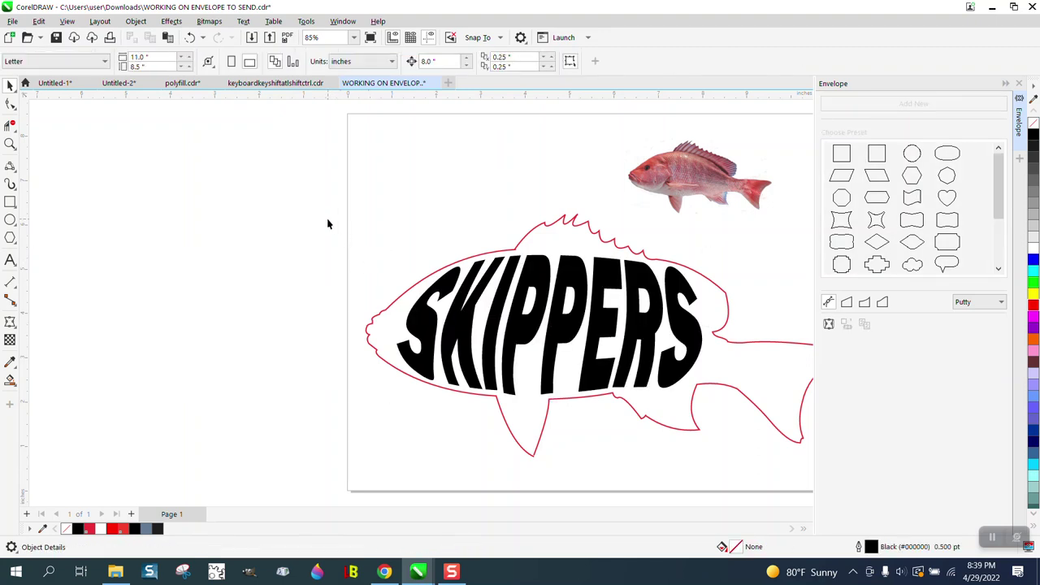
{"action": "scroll", "coordinate": [317, 207], "scroll_direction": "down", "scroll_amount": 1}
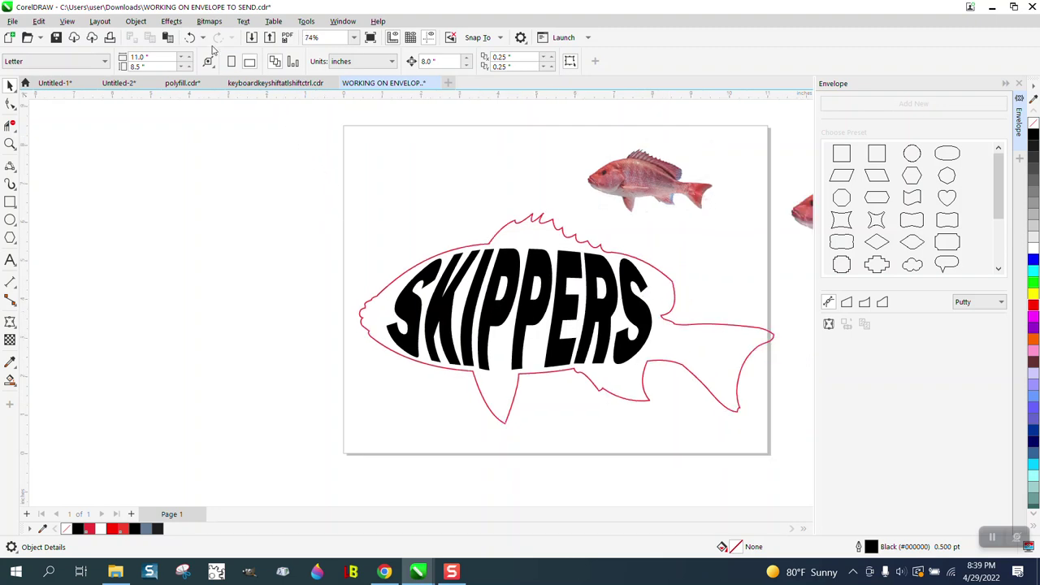
Undo back to plain SKIPPERS text and try the fish outline as its envelope
{"action": "left_click", "coordinate": [190, 37]}
{"action": "left_click", "coordinate": [189, 38]}
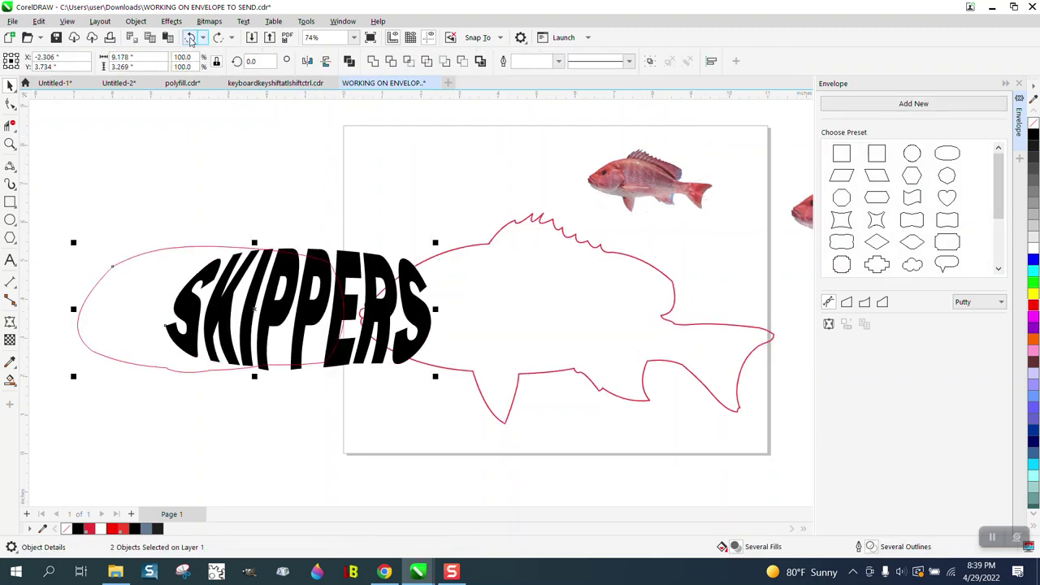
{"action": "left_click", "coordinate": [189, 37]}
{"action": "left_click", "coordinate": [189, 38]}
{"action": "key", "text": "Escape"}
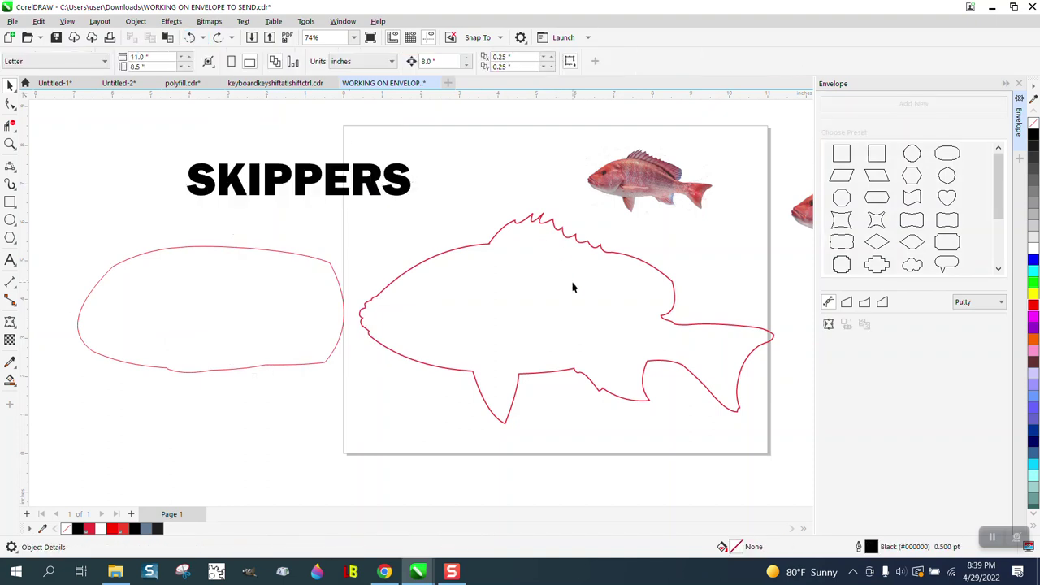
{"action": "left_click", "coordinate": [406, 195]}
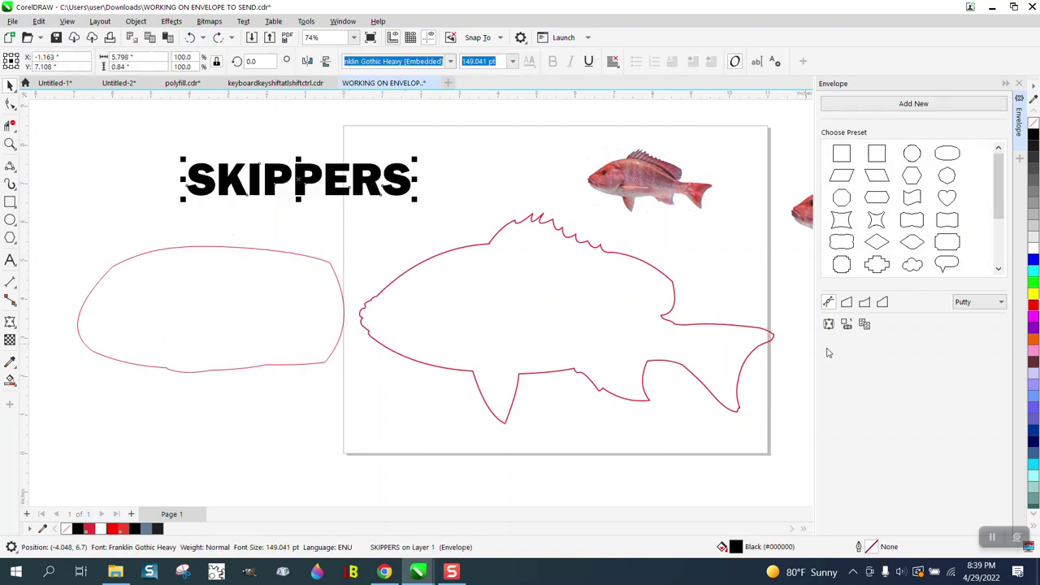
{"action": "left_click", "coordinate": [486, 315]}
Try a black Smart Fill on the shapes, undo it, and nudge SKIPPERS up-left
{"action": "left_click", "coordinate": [10, 143]}
{"action": "left_click_drag", "start_coordinate": [500, 254], "coordinate": [522, 262]}
{"action": "scroll", "coordinate": [429, 311], "scroll_direction": "up", "scroll_amount": 1}
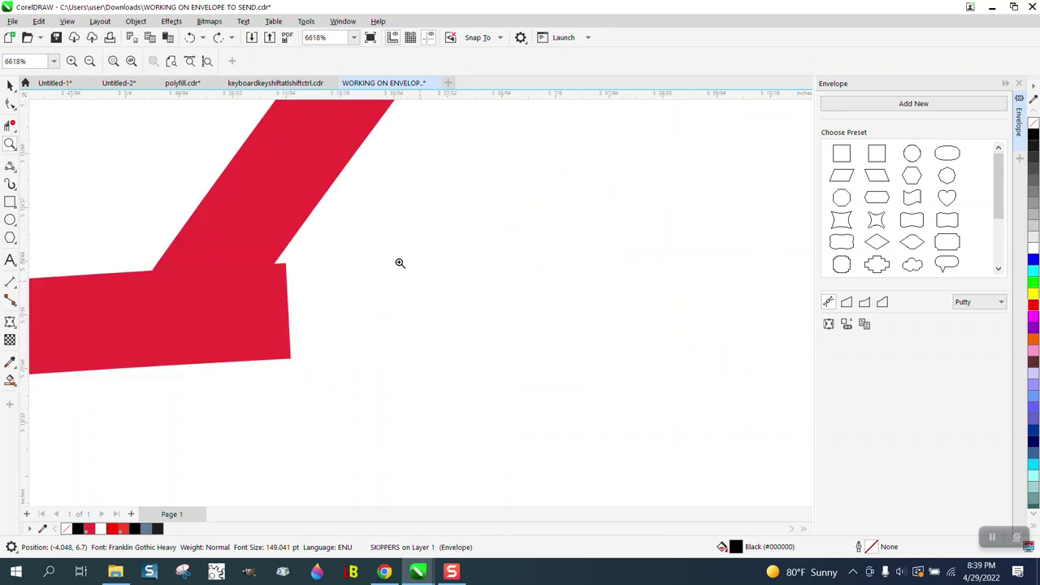
{"action": "scroll", "coordinate": [397, 258], "scroll_direction": "down", "scroll_amount": 5}
{"action": "right_click", "coordinate": [432, 234]}
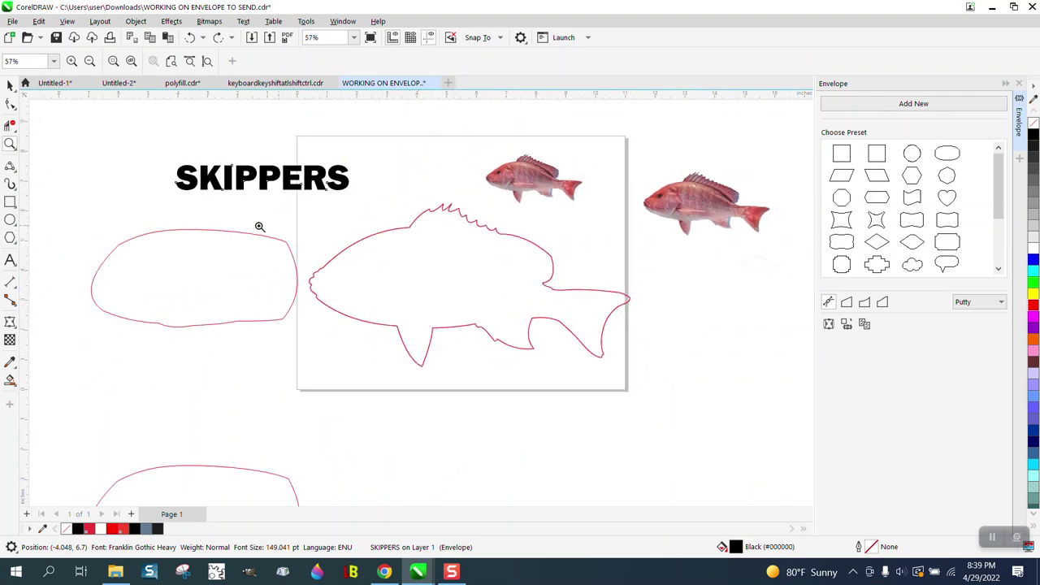
{"action": "left_click", "coordinate": [13, 104]}
{"action": "left_click", "coordinate": [13, 380]}
{"action": "left_click", "coordinate": [49, 389]}
{"action": "left_click", "coordinate": [451, 283]}
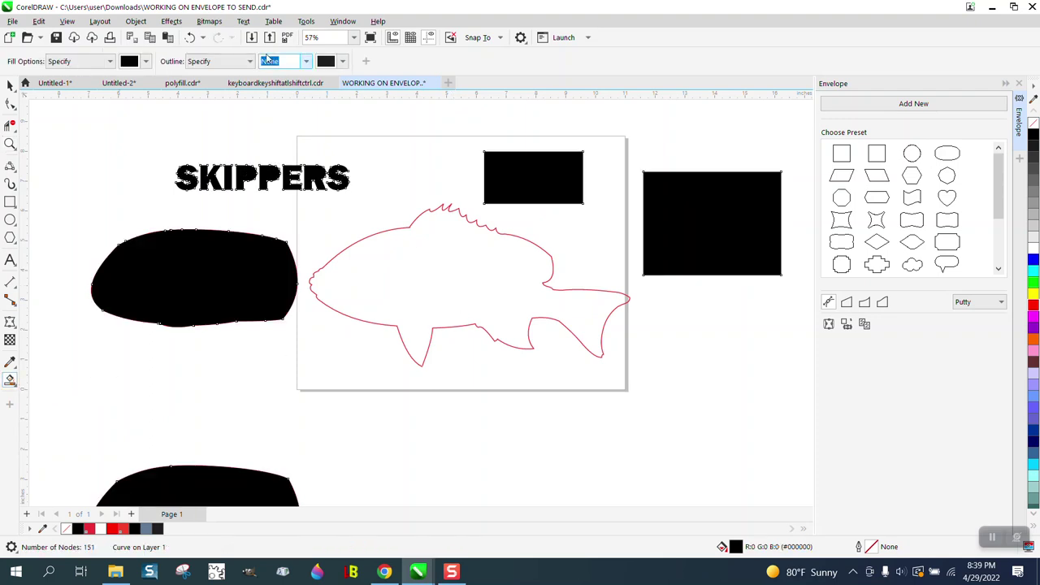
{"action": "left_click", "coordinate": [190, 39]}
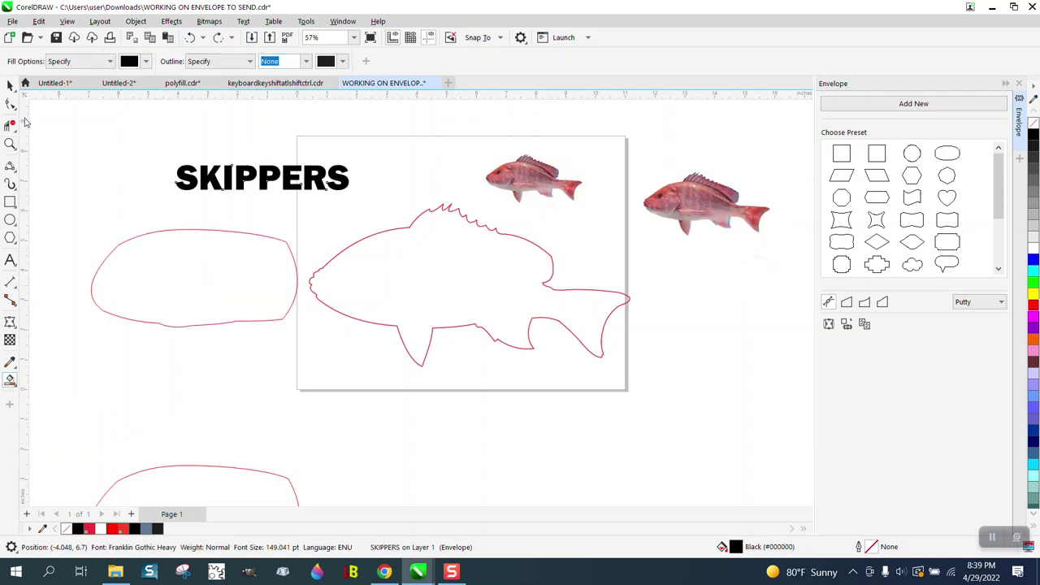
{"action": "left_click", "coordinate": [10, 85]}
{"action": "left_click_drag", "start_coordinate": [276, 173], "coordinate": [242, 155]}
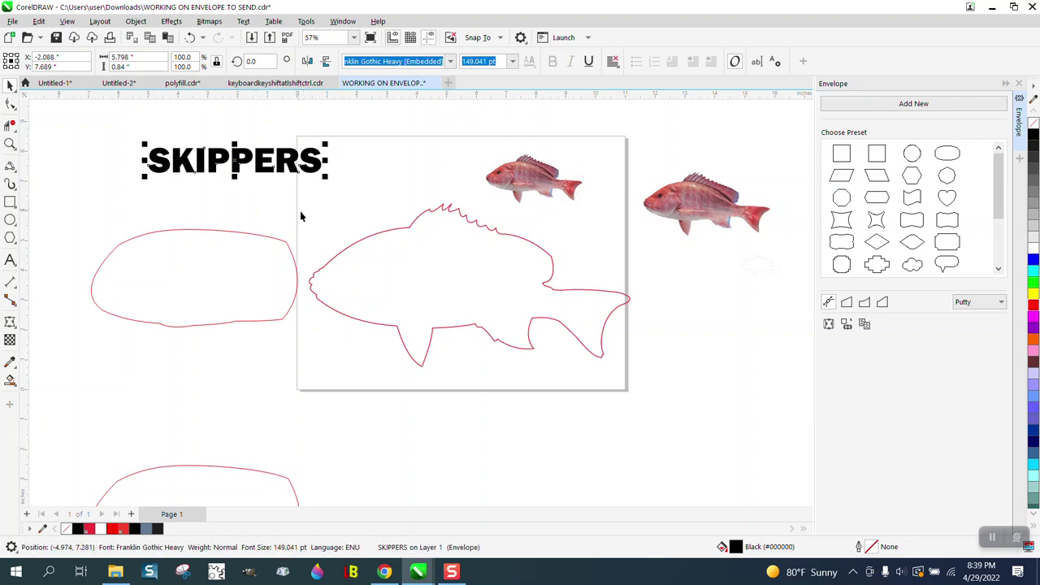
Break the fish outline curve apart and select all its nodes with the Shape tool
{"action": "left_click", "coordinate": [335, 262]}
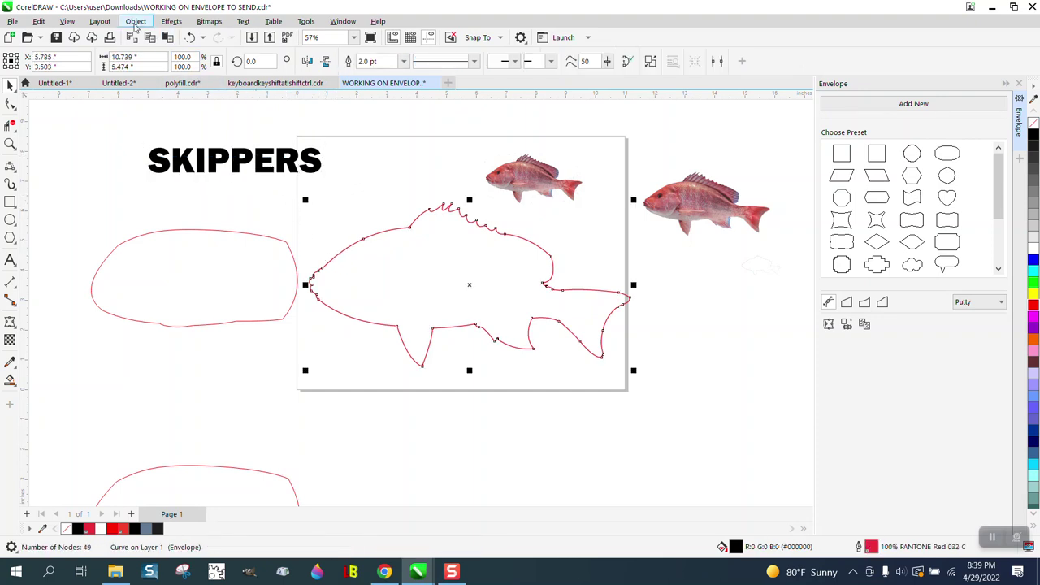
{"action": "left_click", "coordinate": [136, 21]}
{"action": "left_click", "coordinate": [179, 314]}
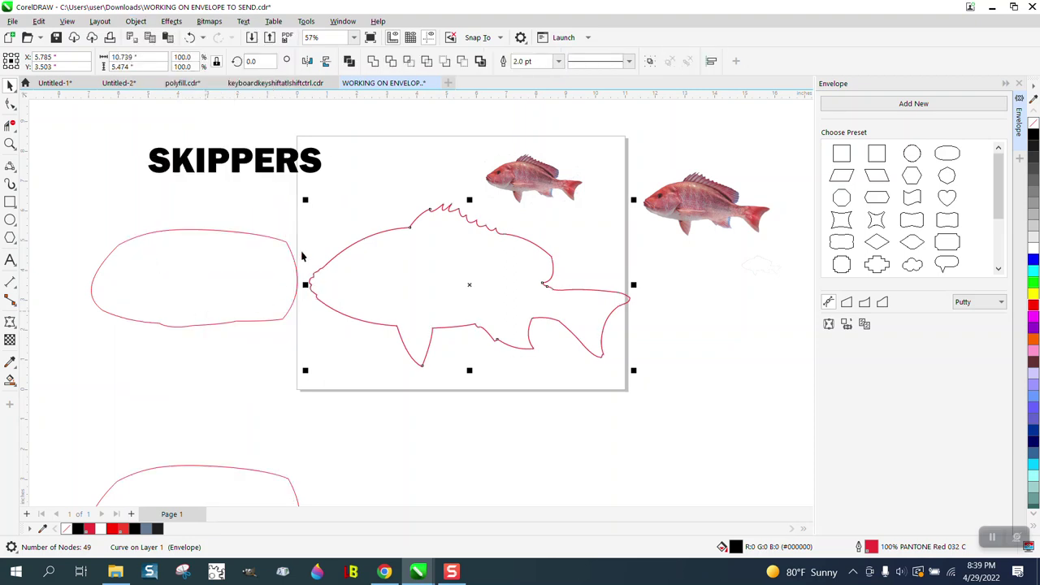
{"action": "left_click", "coordinate": [10, 104]}
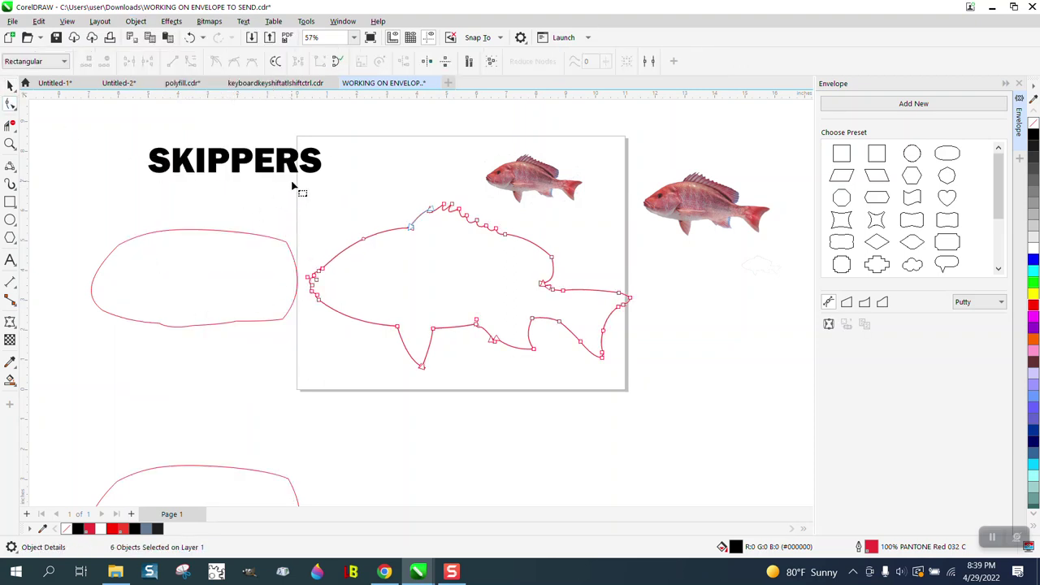
{"action": "left_click_drag", "start_coordinate": [294, 183], "coordinate": [660, 398]}
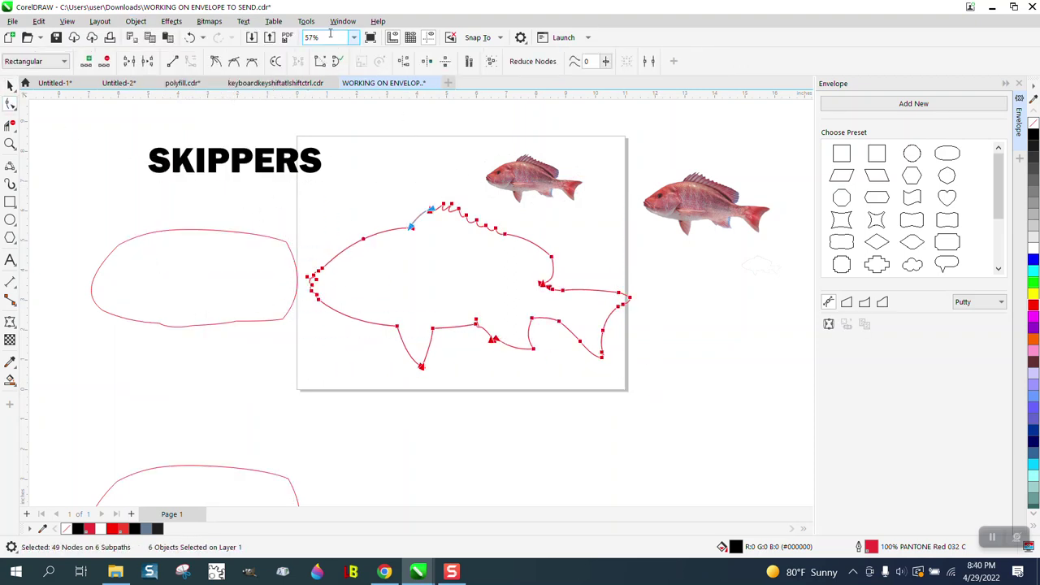
Join the fish pieces into one closed curve, move it below the page, and remove its fill
{"action": "left_click", "coordinate": [342, 21]}
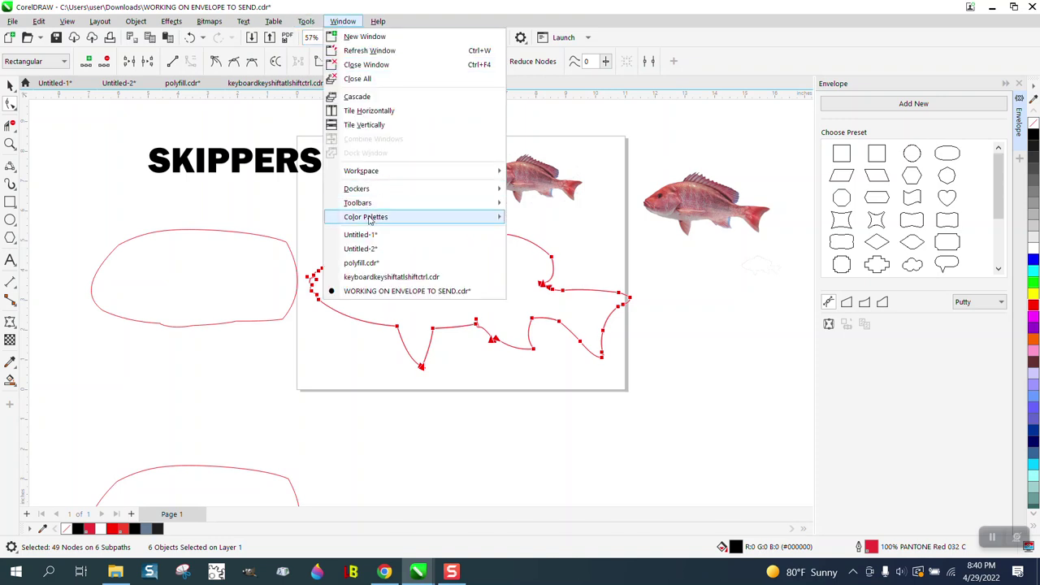
{"action": "mouse_move", "coordinate": [382, 188]}
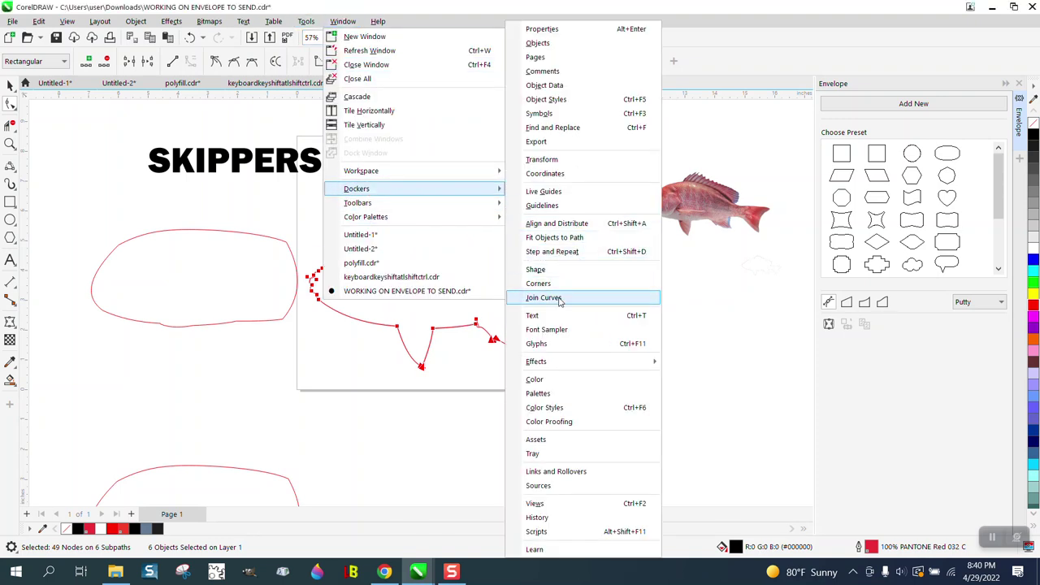
{"action": "left_click", "coordinate": [560, 299]}
{"action": "left_click", "coordinate": [700, 199]}
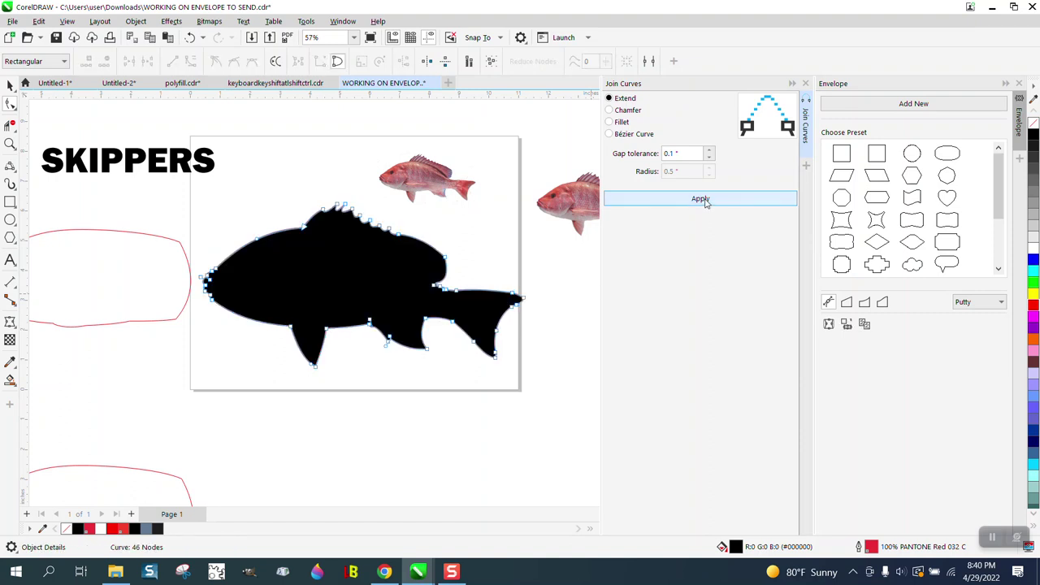
{"action": "key", "text": "space"}
{"action": "scroll", "coordinate": [362, 138], "scroll_direction": "down", "scroll_amount": 1}
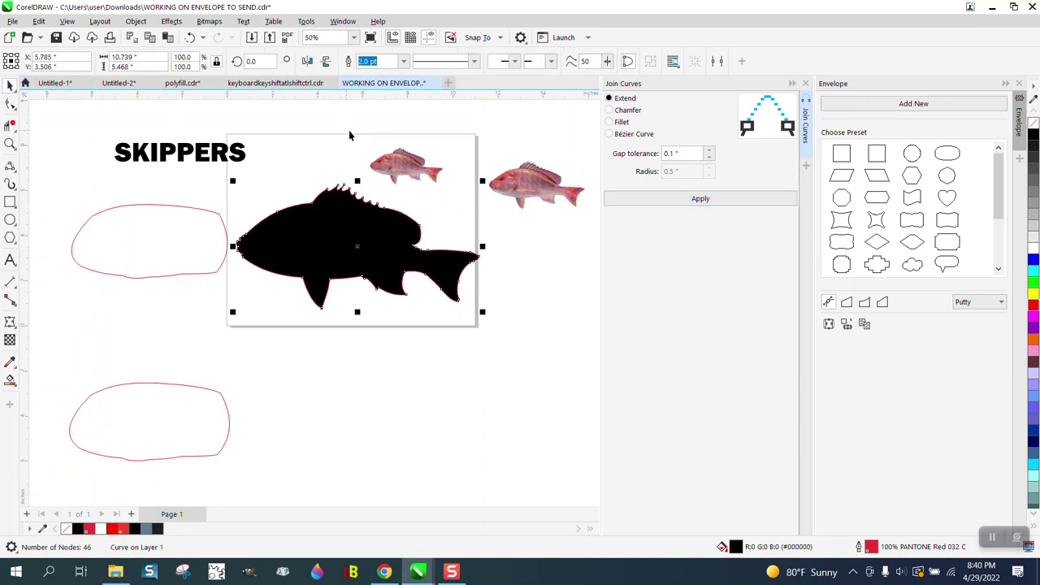
{"action": "key", "text": "Down"}
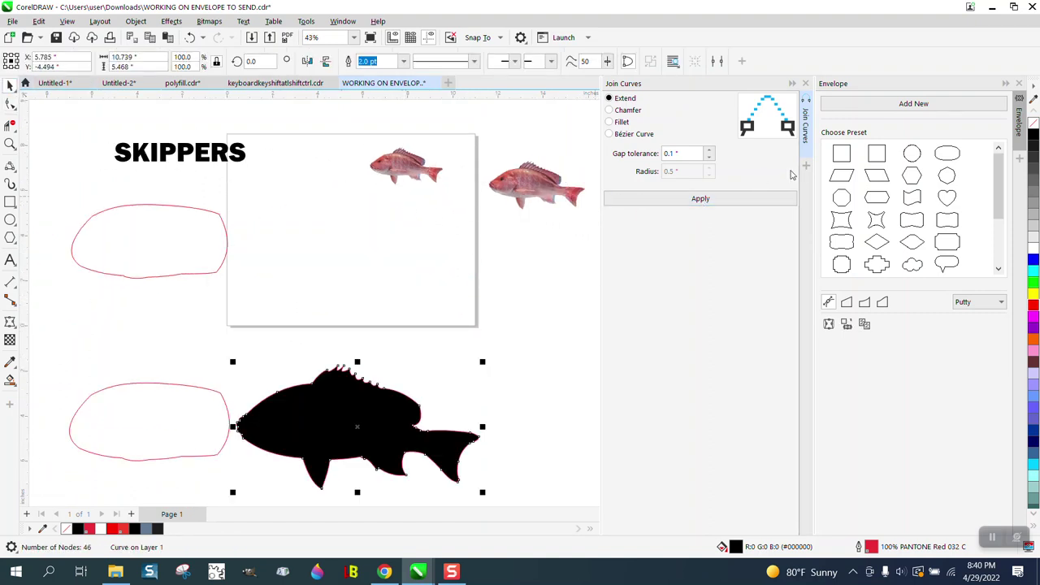
{"action": "left_click", "coordinate": [1033, 130]}
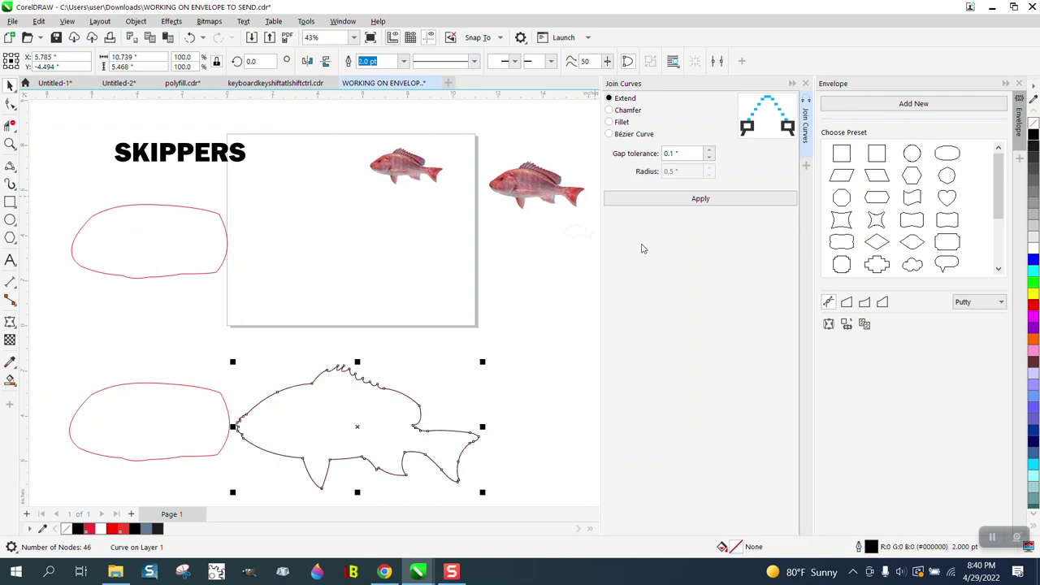
Give the lower fish outline a red outline, select SKIPPERS, and close the Join Curves docker
{"action": "right_click", "coordinate": [1032, 305]}
{"action": "left_click", "coordinate": [214, 161]}
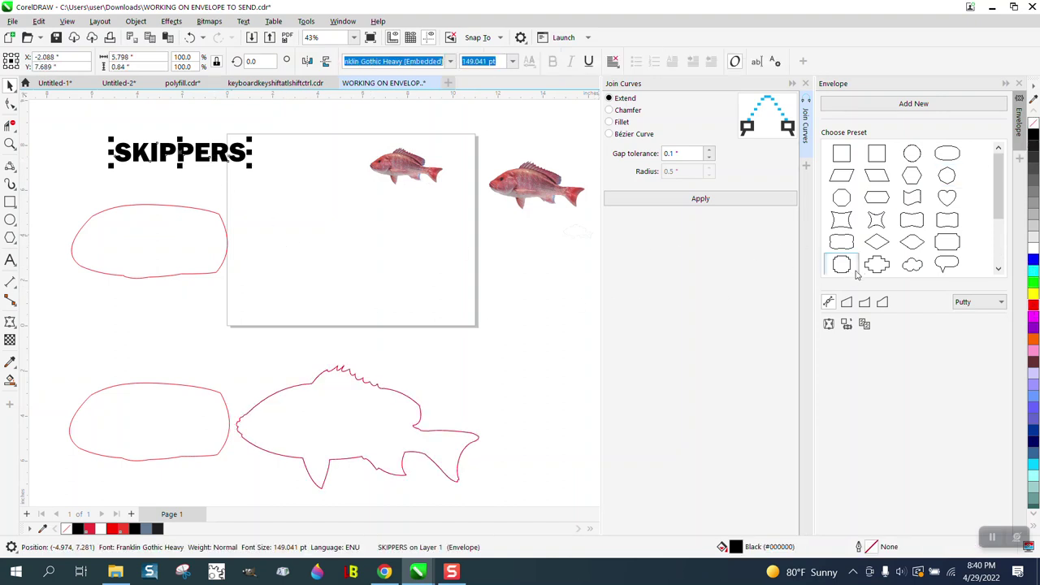
{"action": "left_click", "coordinate": [806, 83]}
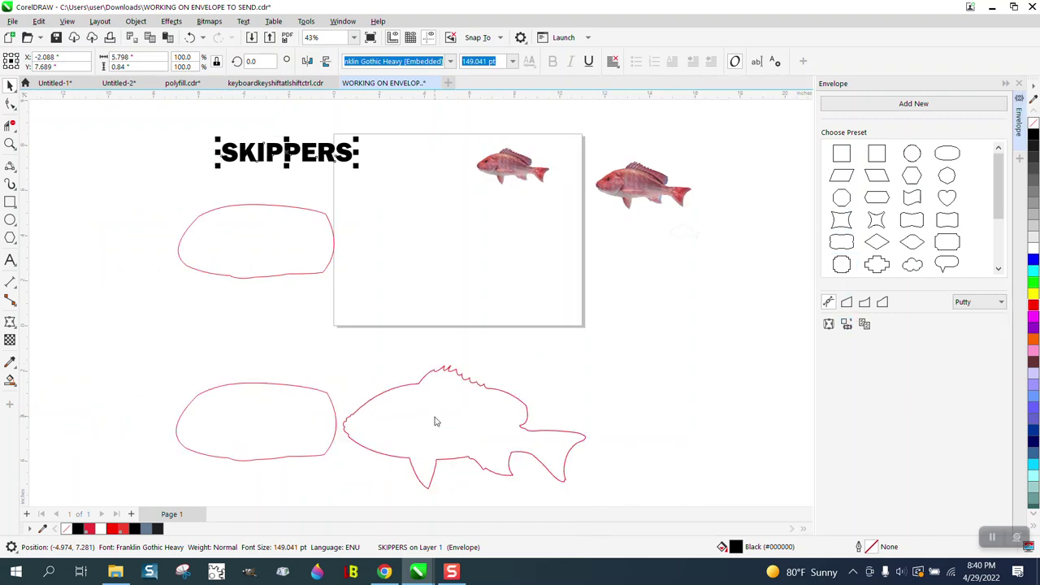
Warp SKIPPERS into a fish-shaped envelope and move it to the page centre above the fish
{"action": "left_click", "coordinate": [435, 421]}
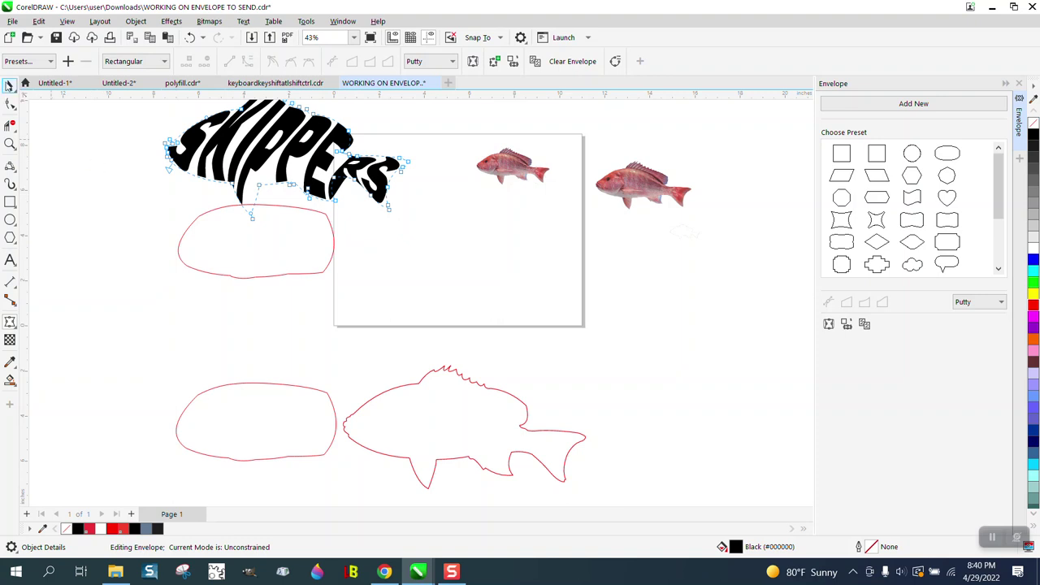
{"action": "left_click", "coordinate": [9, 85]}
{"action": "left_click_drag", "start_coordinate": [332, 152], "coordinate": [512, 306]}
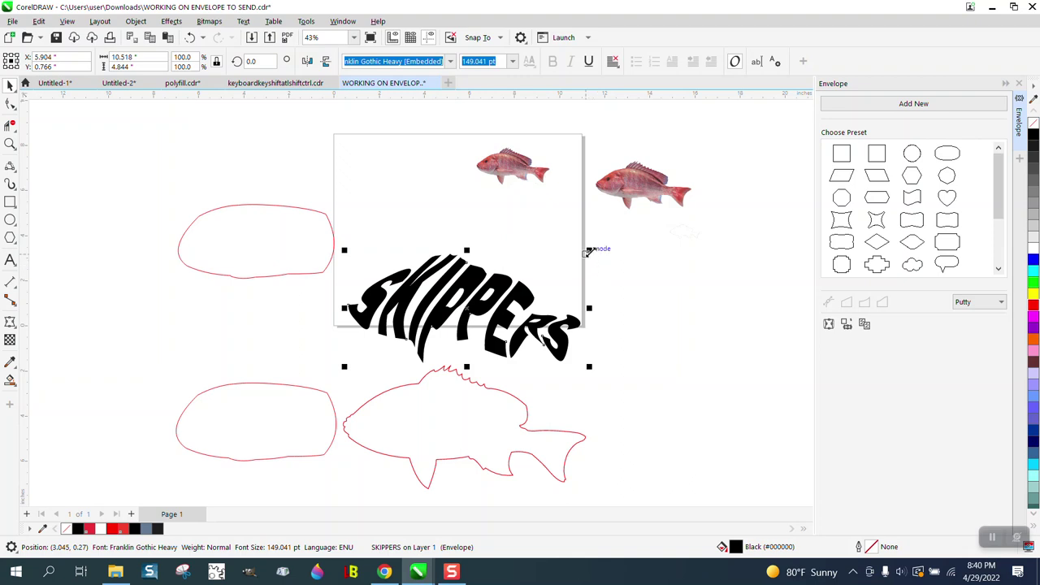
Centre SKIPPERS on the lower fish outline, then deselect everything
{"action": "left_click", "coordinate": [472, 410], "text": "shift"}
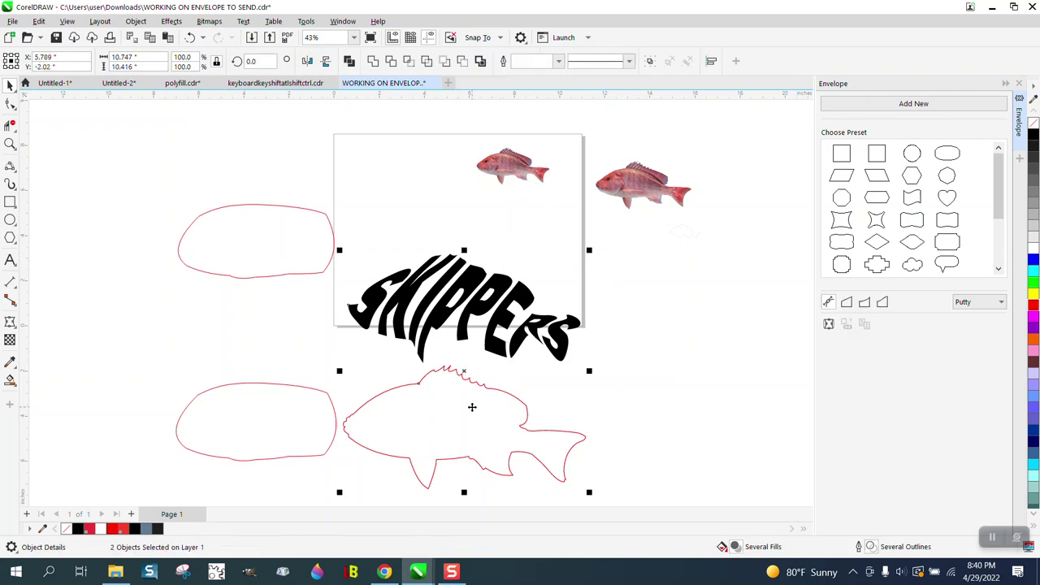
{"action": "key", "text": "e"}
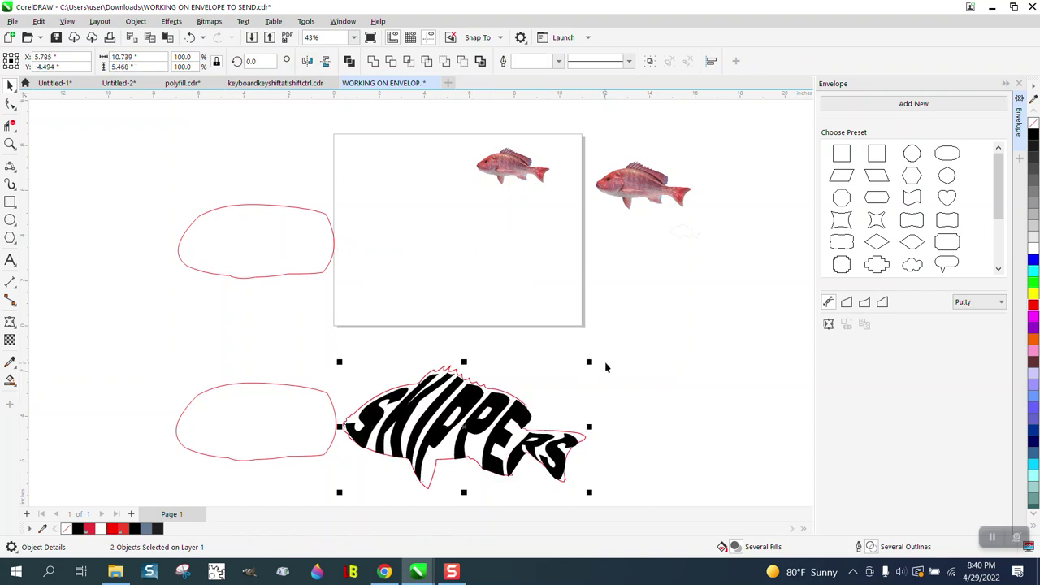
{"action": "left_click", "coordinate": [613, 363]}
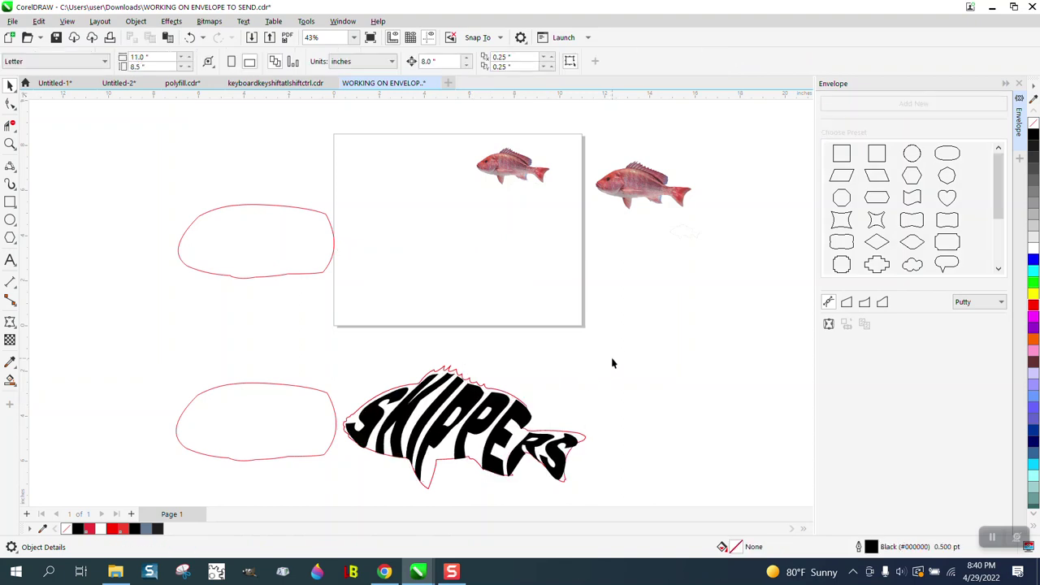
Undo the centring, envelope, fish fill, curve join and earlier oval edits
{"action": "left_click", "coordinate": [189, 37]}
{"action": "left_click", "coordinate": [190, 37]}
{"action": "left_click", "coordinate": [189, 37]}
{"action": "left_click", "coordinate": [189, 37]}
{"action": "left_click", "coordinate": [190, 38]}
{"action": "left_click", "coordinate": [190, 38]}
{"action": "left_click", "coordinate": [189, 37]}
{"action": "left_click", "coordinate": [190, 37]}
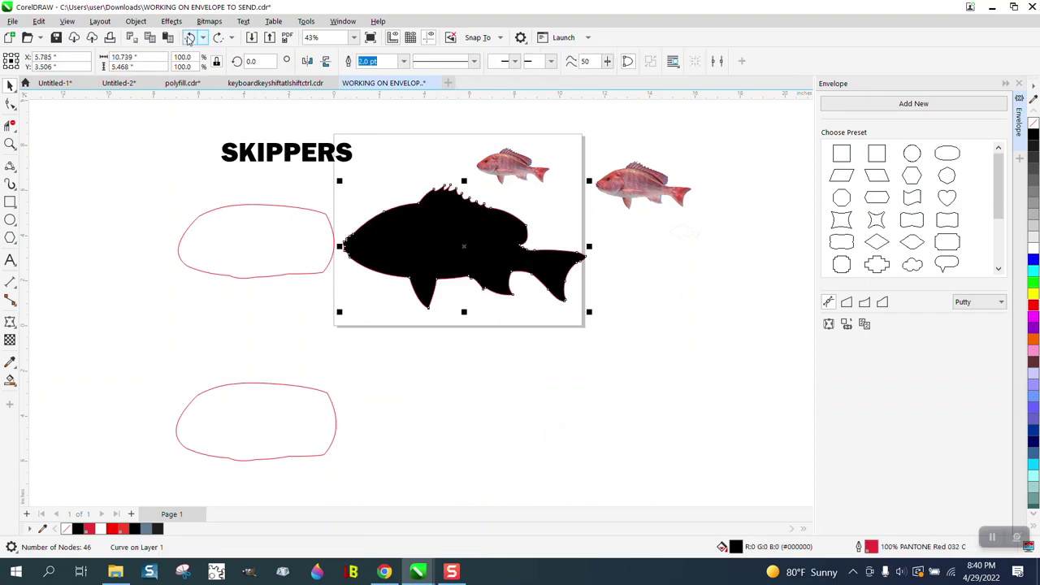
{"action": "left_click", "coordinate": [189, 38]}
{"action": "left_click", "coordinate": [189, 37]}
{"action": "left_click", "coordinate": [189, 38]}
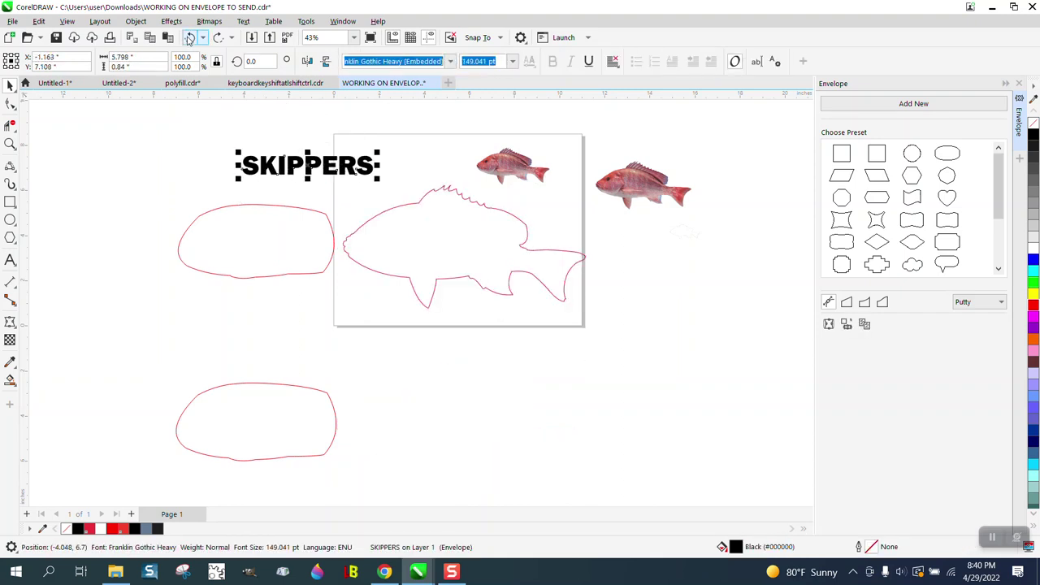
{"action": "left_click", "coordinate": [189, 37]}
{"action": "left_click", "coordinate": [189, 37]}
{"action": "left_click", "coordinate": [189, 37]}
{"action": "left_click", "coordinate": [189, 38]}
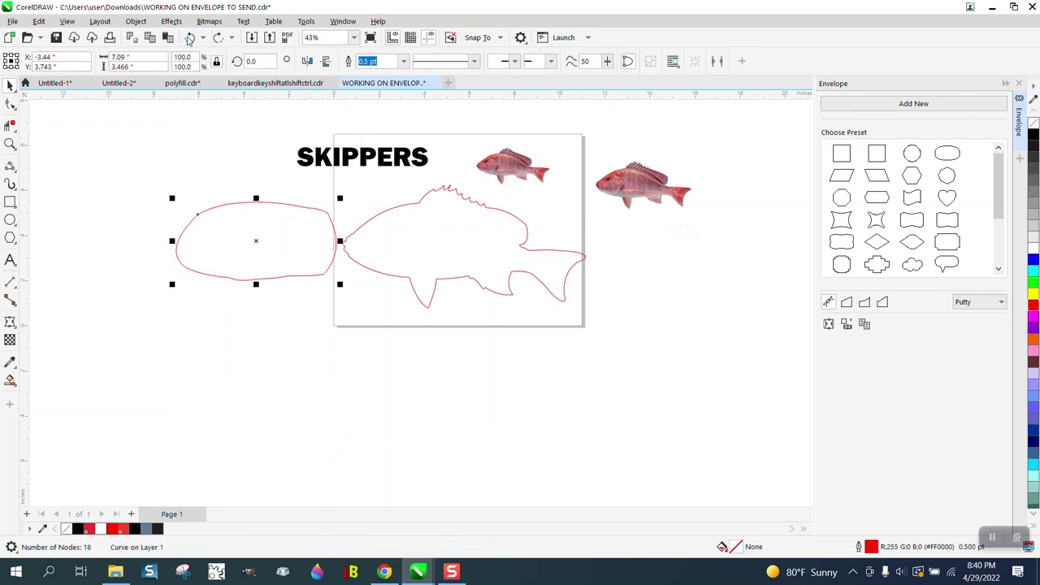
Redo the oval edits through the black-filled fish below the page, leaving SKIPPERS straight
{"action": "left_click", "coordinate": [218, 38]}
{"action": "left_click", "coordinate": [218, 38]}
{"action": "left_click", "coordinate": [217, 37]}
{"action": "left_click", "coordinate": [218, 38]}
{"action": "left_click", "coordinate": [218, 37]}
{"action": "left_click", "coordinate": [217, 38]}
{"action": "left_click", "coordinate": [218, 37]}
{"action": "left_click", "coordinate": [218, 38]}
{"action": "left_click", "coordinate": [218, 37]}
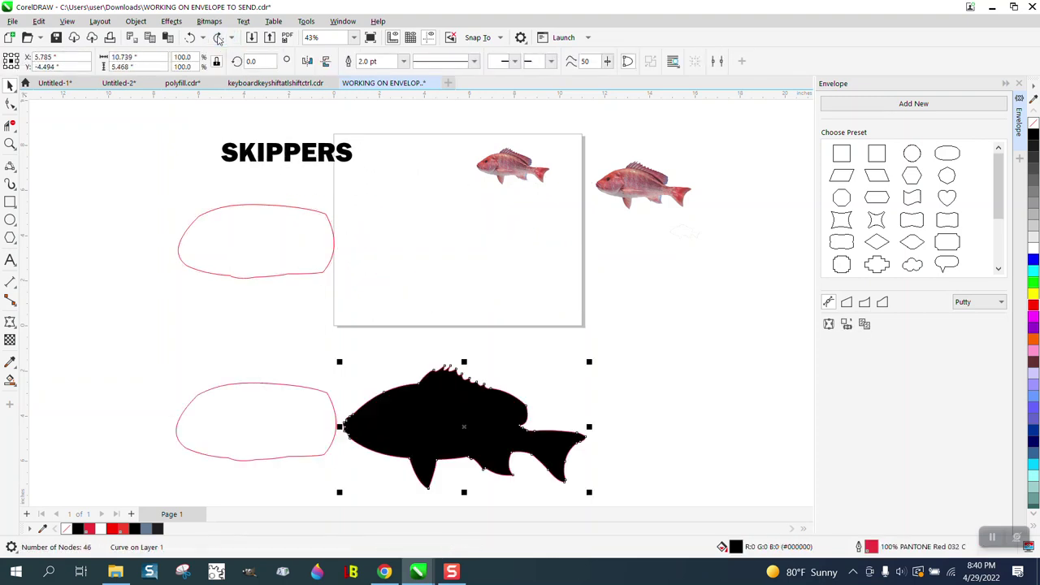
{"action": "scroll", "coordinate": [292, 149], "scroll_direction": "down", "scroll_amount": 2}
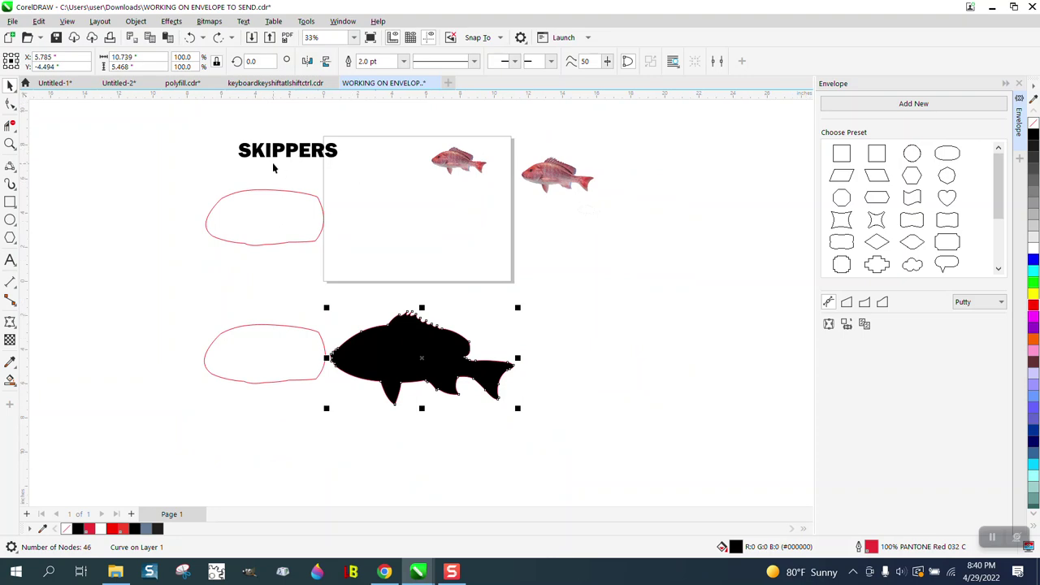